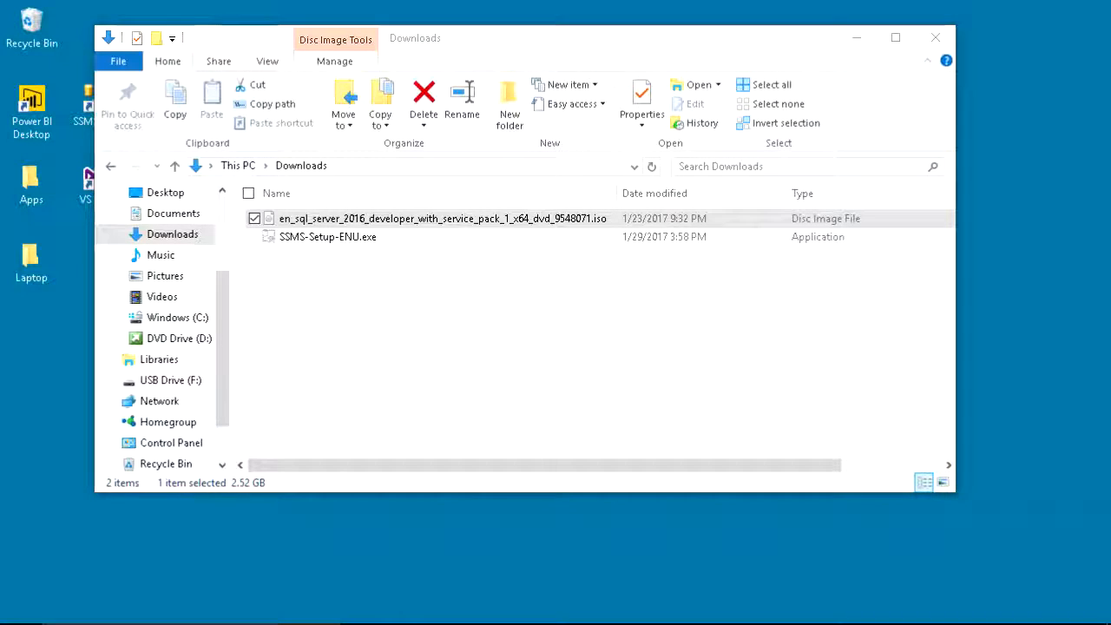
# Locate setup.exe on the SQL Server 2016 DVD drive (D:) and bring up the SQL Server Installation Center
pyautogui.rightClick(489, 220)
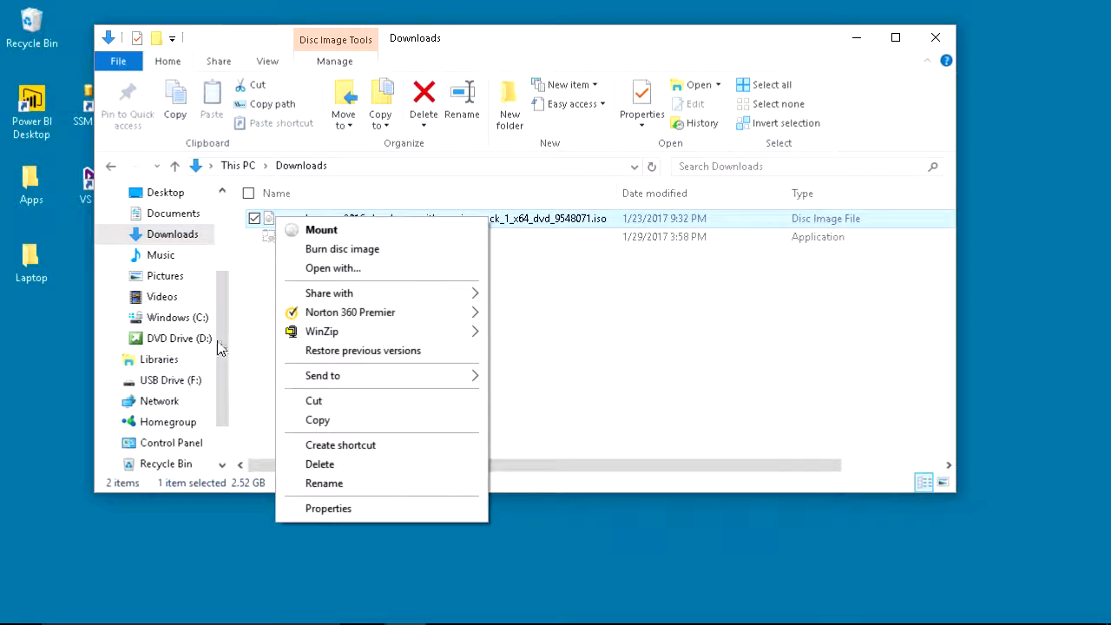
pyautogui.click(182, 341)
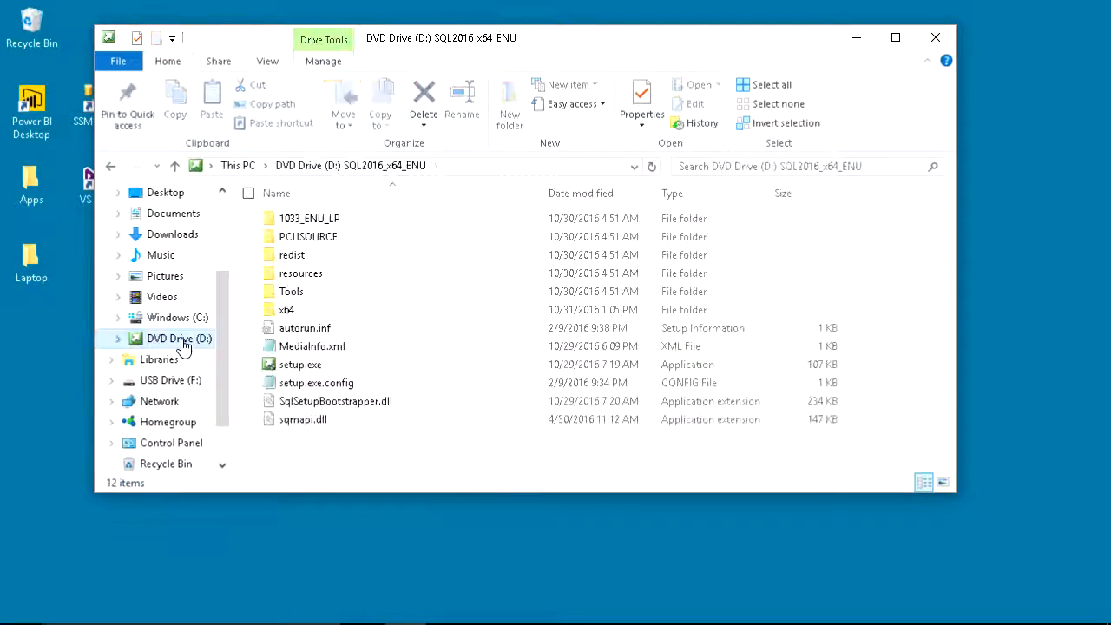
pyautogui.click(302, 371)
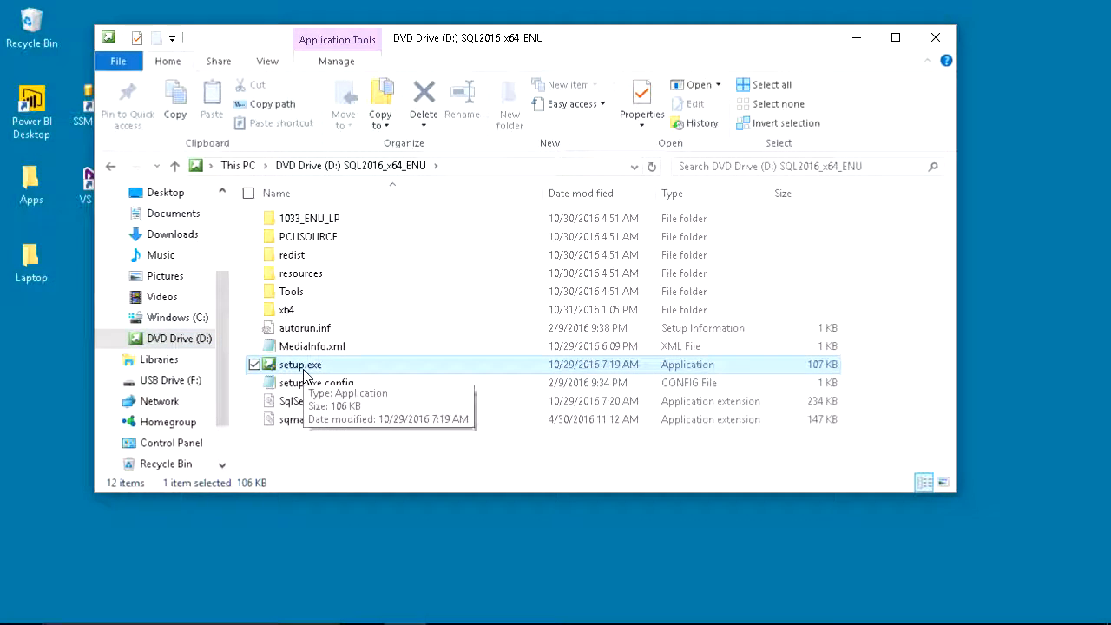
pyautogui.rightClick(304, 371)
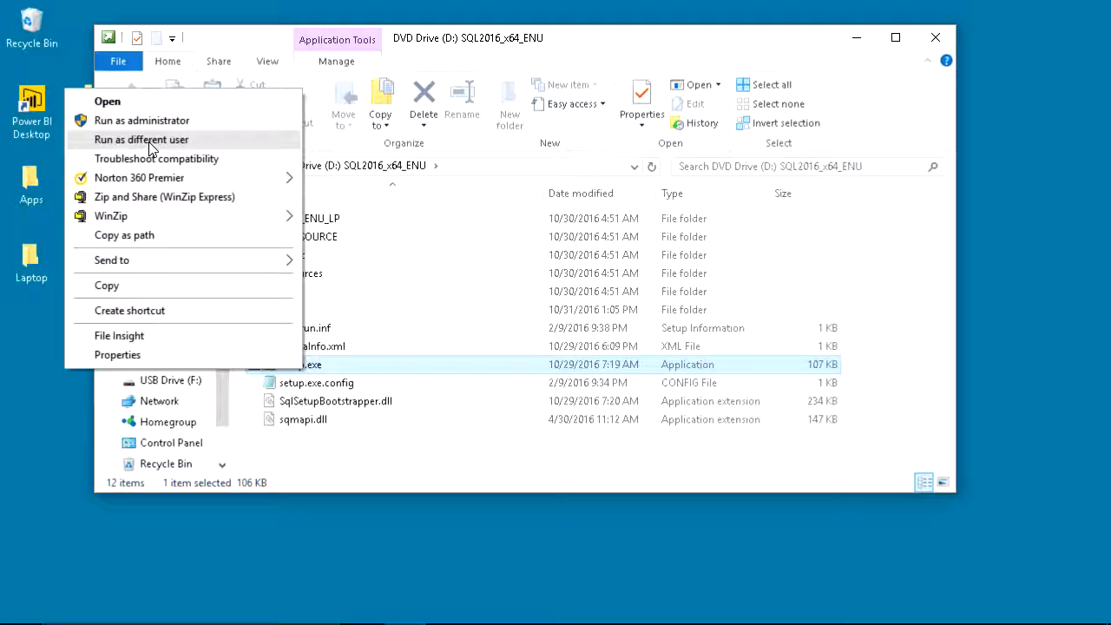
pyautogui.click(541, 615)
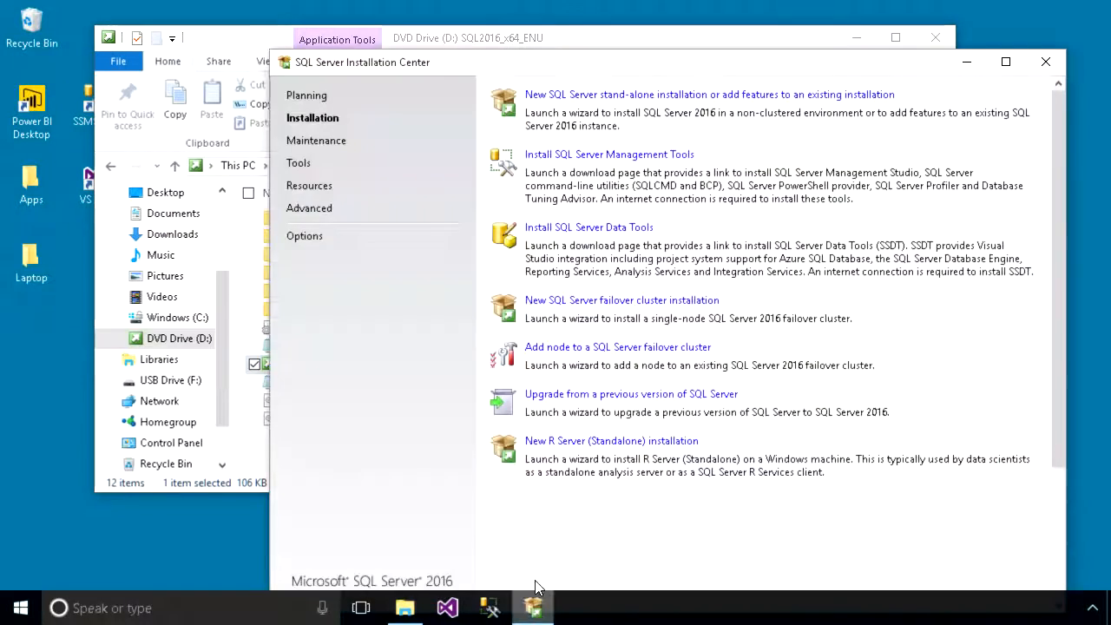
# View the Installation Center's planning resources and launch a new SQL Server stand-alone installation
pyautogui.moveTo(486, 61); pyautogui.dragTo(351, 19)
pyautogui.click(174, 52)
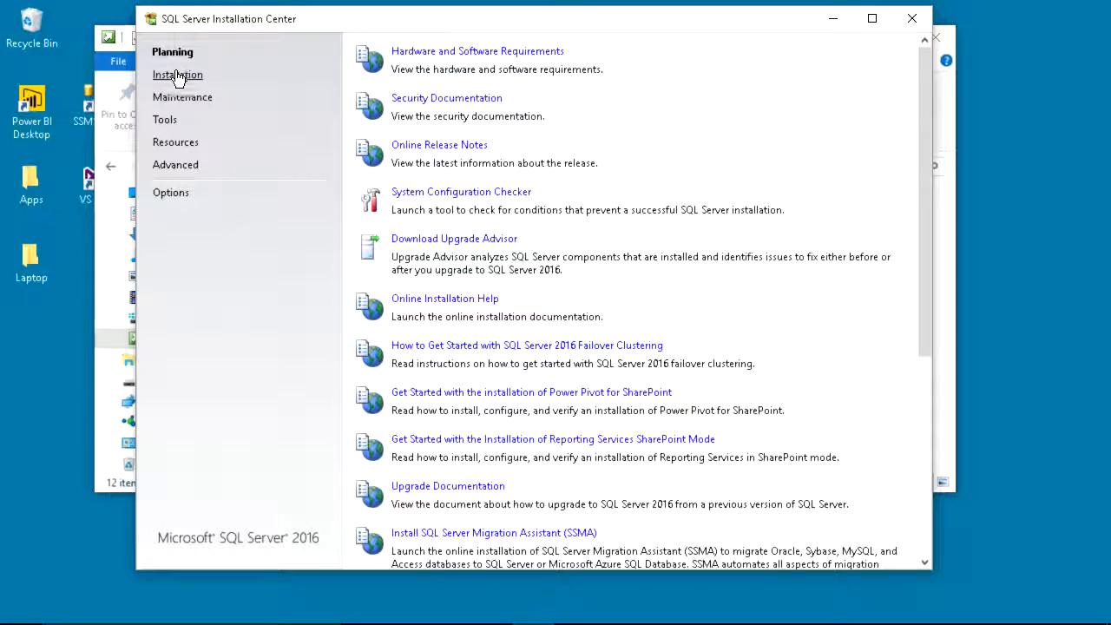
pyautogui.click(177, 76)
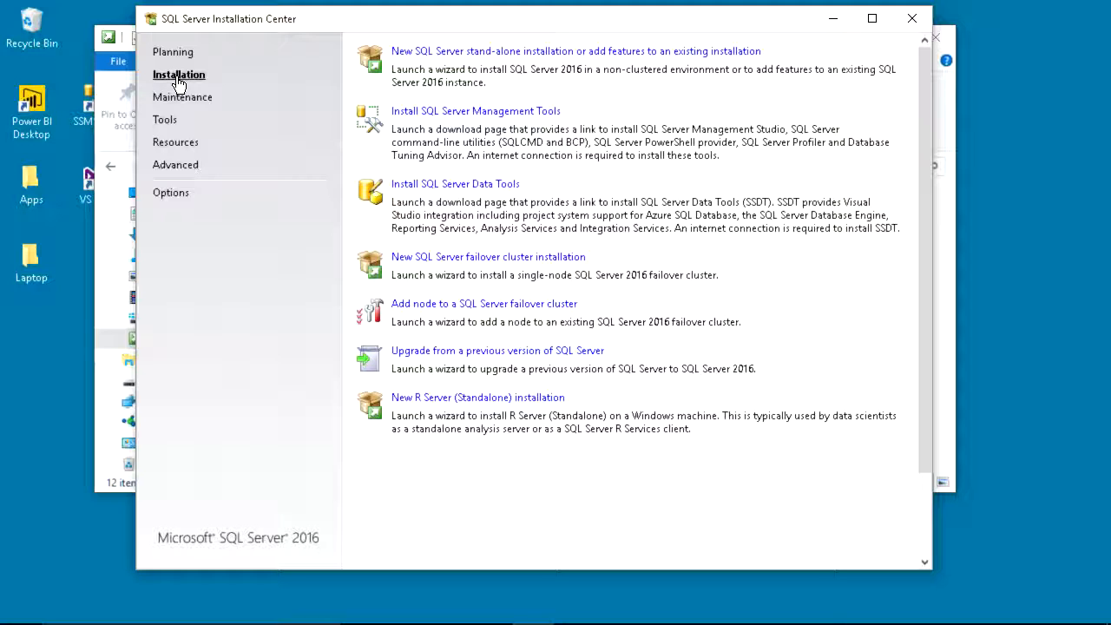
pyautogui.click(442, 55)
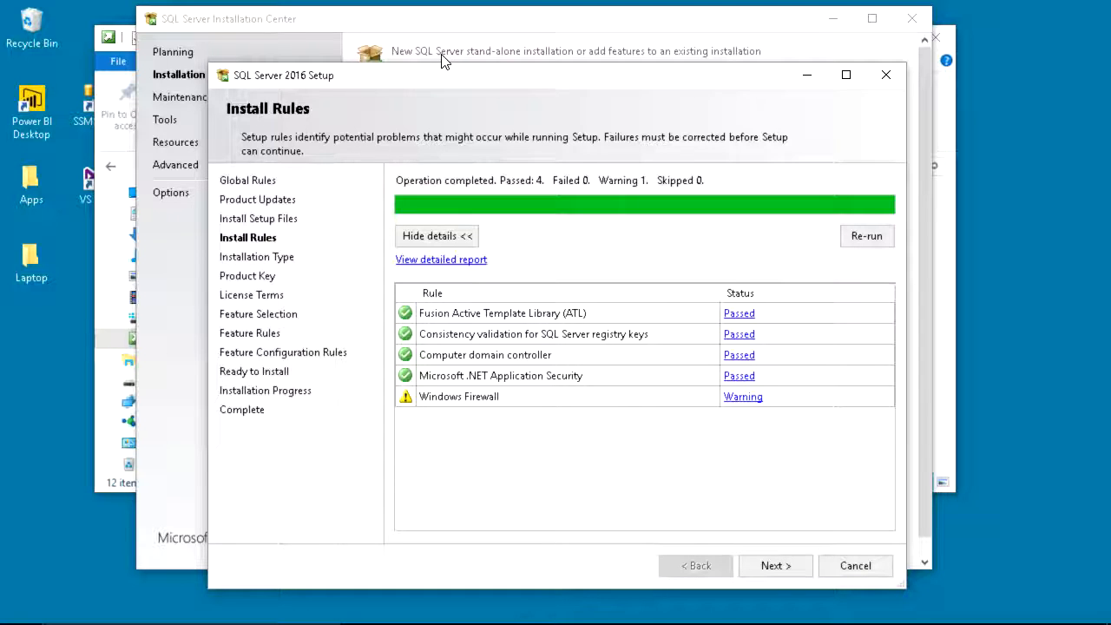
# Continue past the install rules with a new installation of SQL Server 2016 using the free Developer edition
pyautogui.click(775, 566)
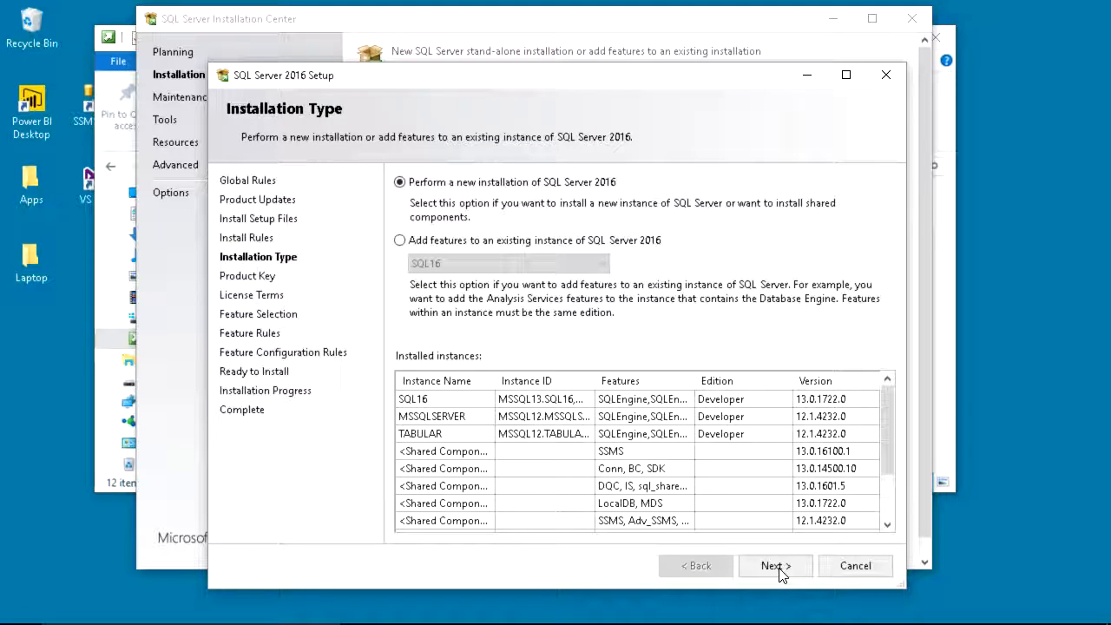
pyautogui.click(778, 568)
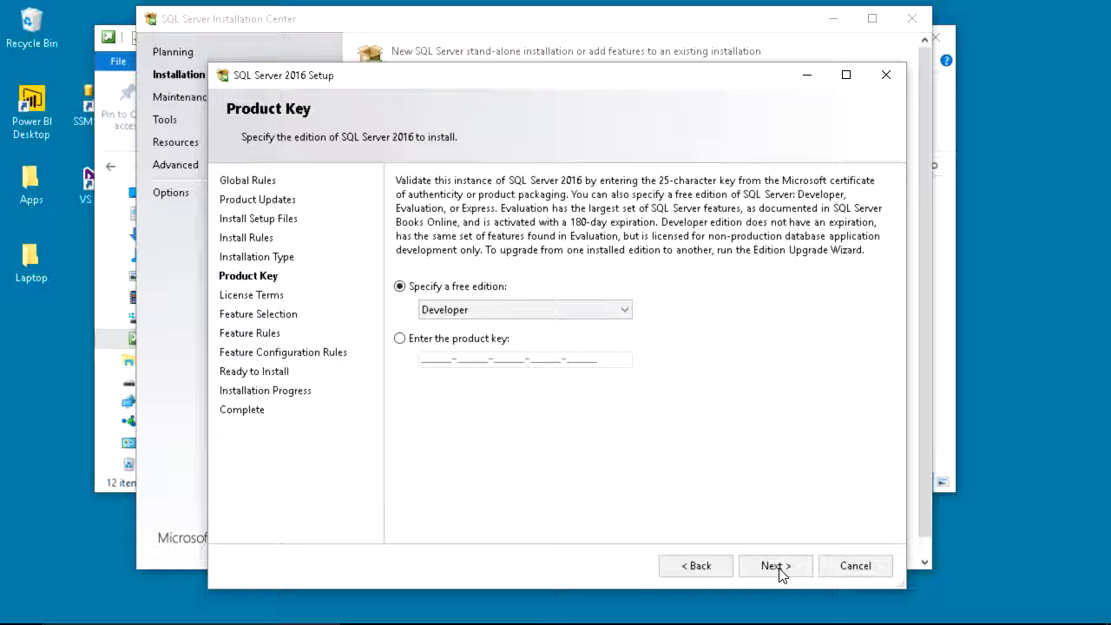
pyautogui.click(778, 566)
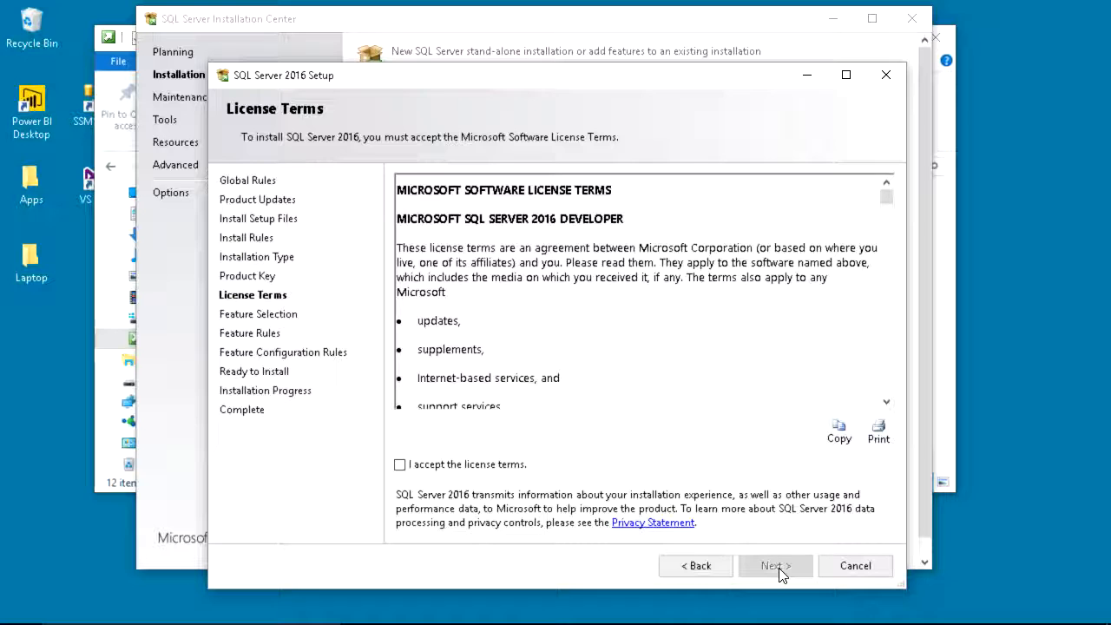
# Skim the Microsoft software license terms, accept them and proceed to the feature selection
pyautogui.click(889, 382)
pyautogui.click(891, 388)
pyautogui.click(891, 389)
pyautogui.click(891, 389)
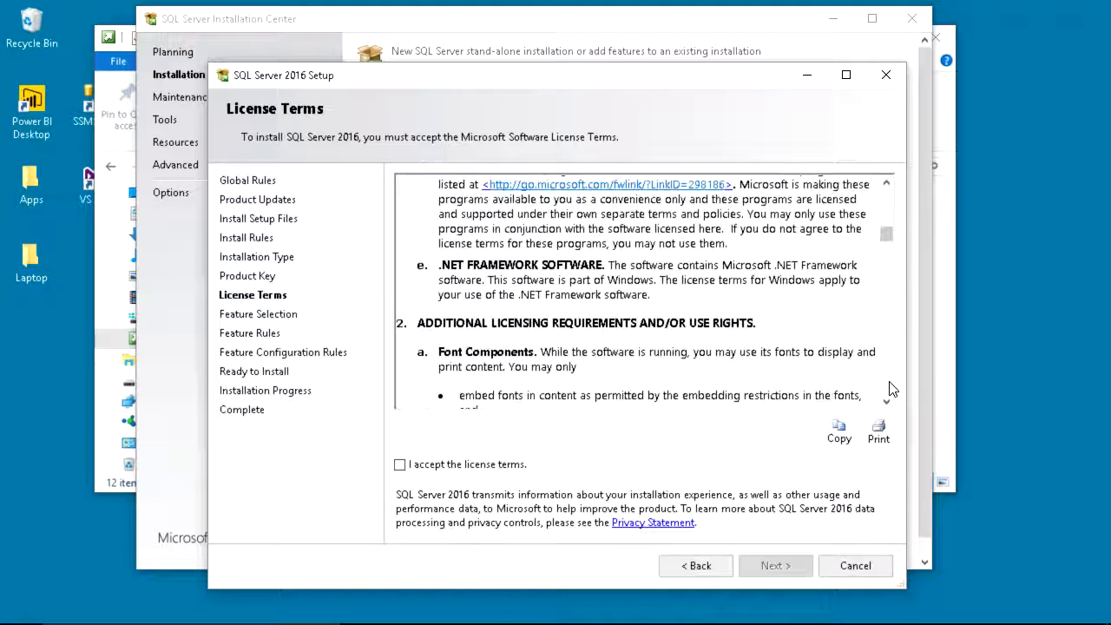
pyautogui.click(891, 389)
pyautogui.click(890, 389)
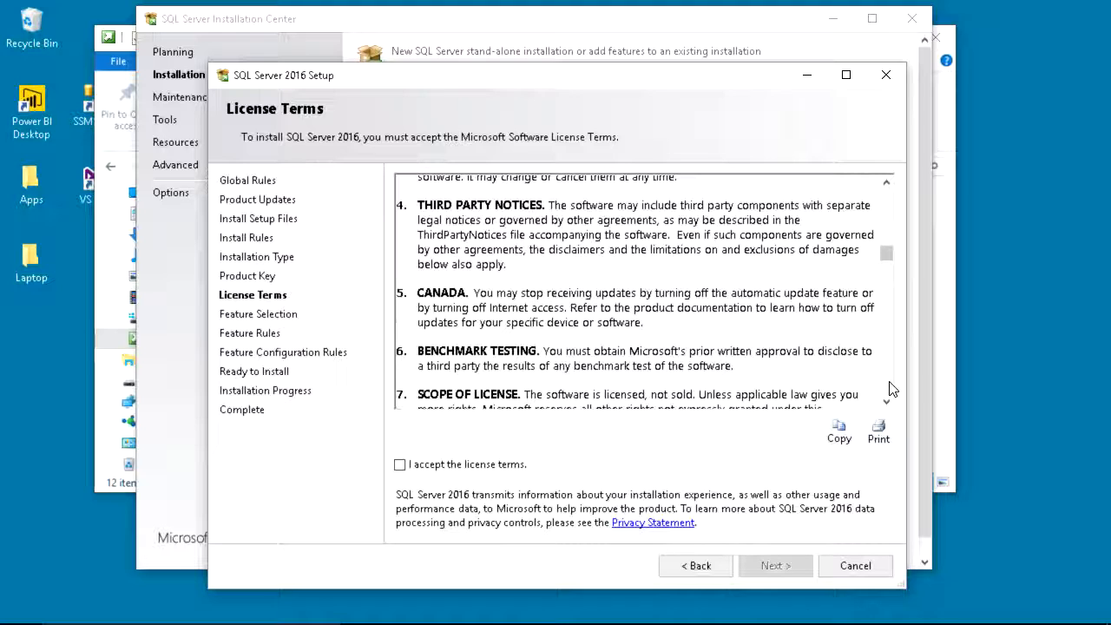
pyautogui.click(450, 473)
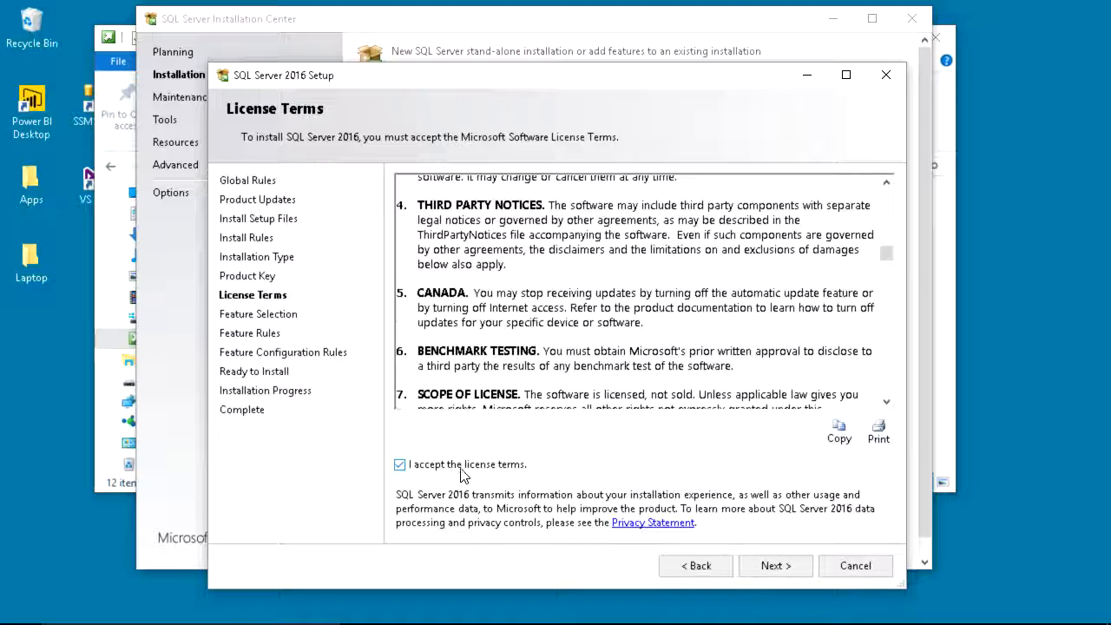
pyautogui.click(787, 565)
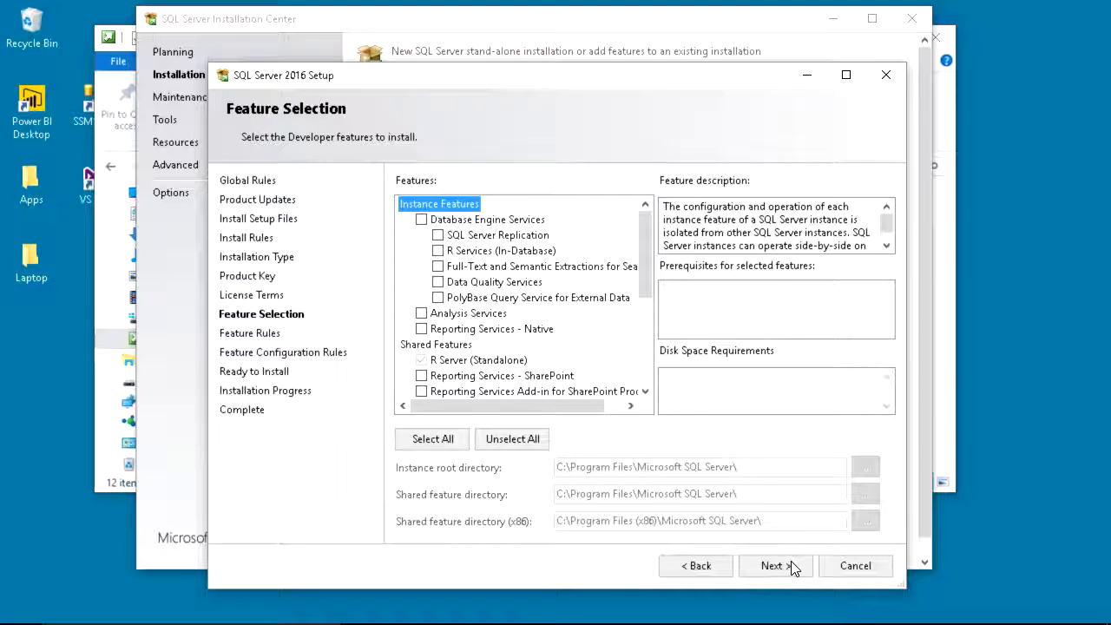
# Enlarge the setup window and review the descriptions of Database Engine Services, Analysis Services and both Reporting Services modes
pyautogui.moveTo(373, 78); pyautogui.dragTo(286, 16)
pyautogui.moveTo(818, 526); pyautogui.dragTo(984, 622)
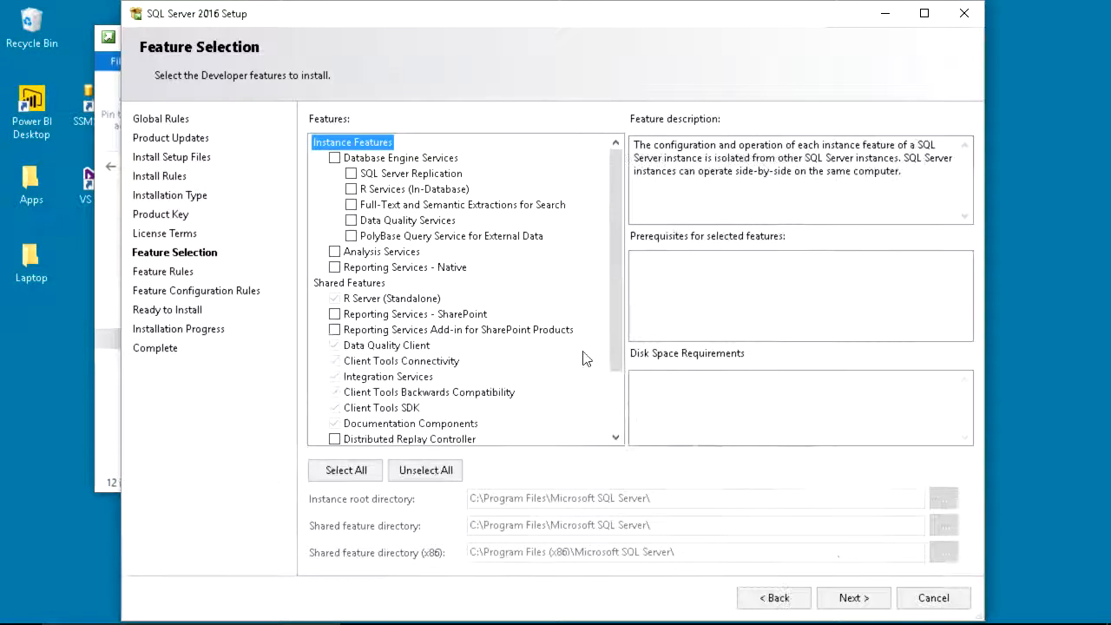
pyautogui.click(399, 159)
pyautogui.click(382, 252)
pyautogui.click(372, 267)
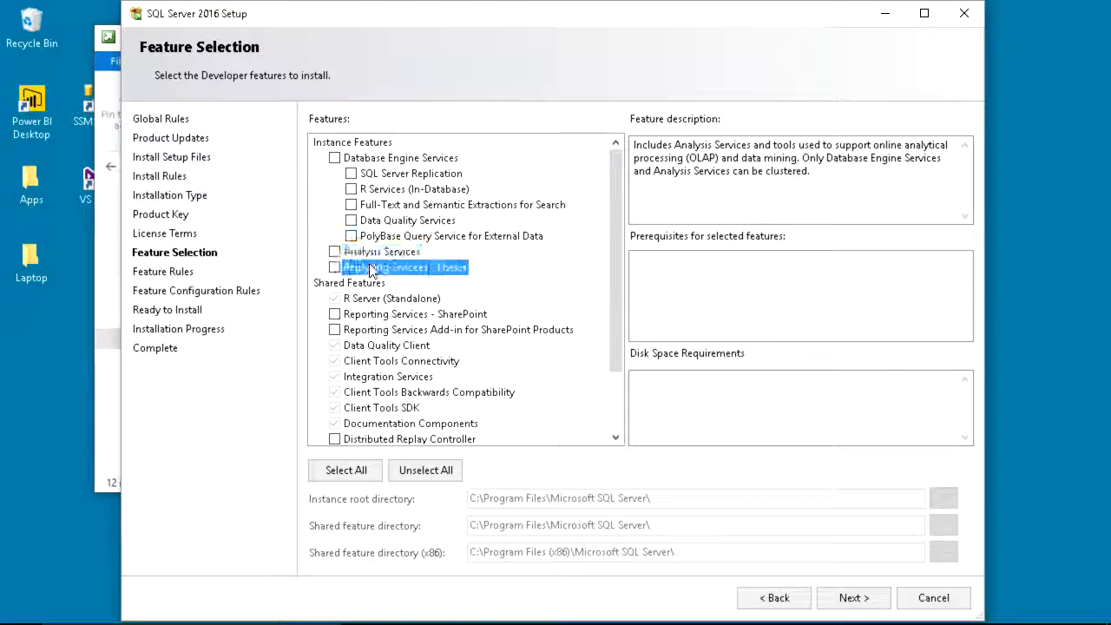
pyautogui.click(358, 316)
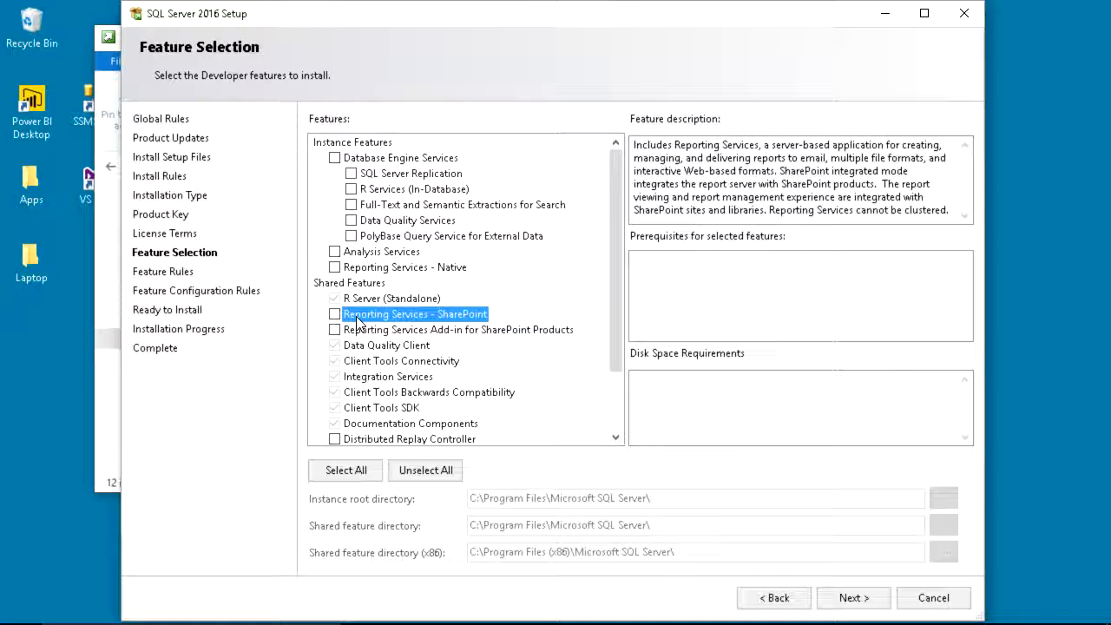
# Select Database Engine Services, R Services (In-Database) and PolyBase Query Service for External Data for installation
pyautogui.click(363, 161)
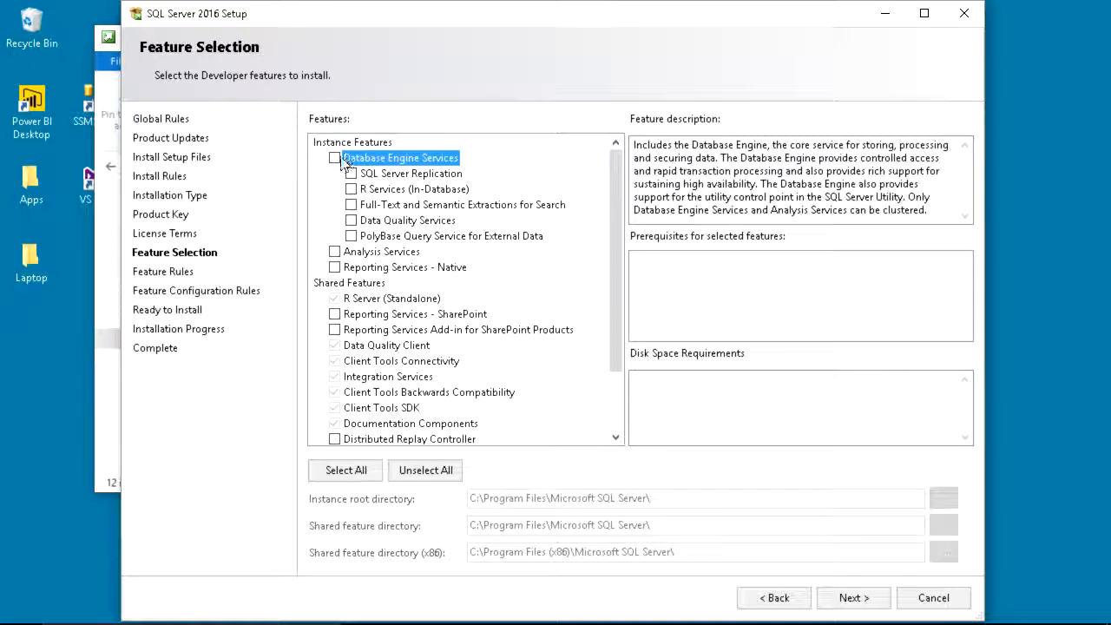
pyautogui.click(335, 159)
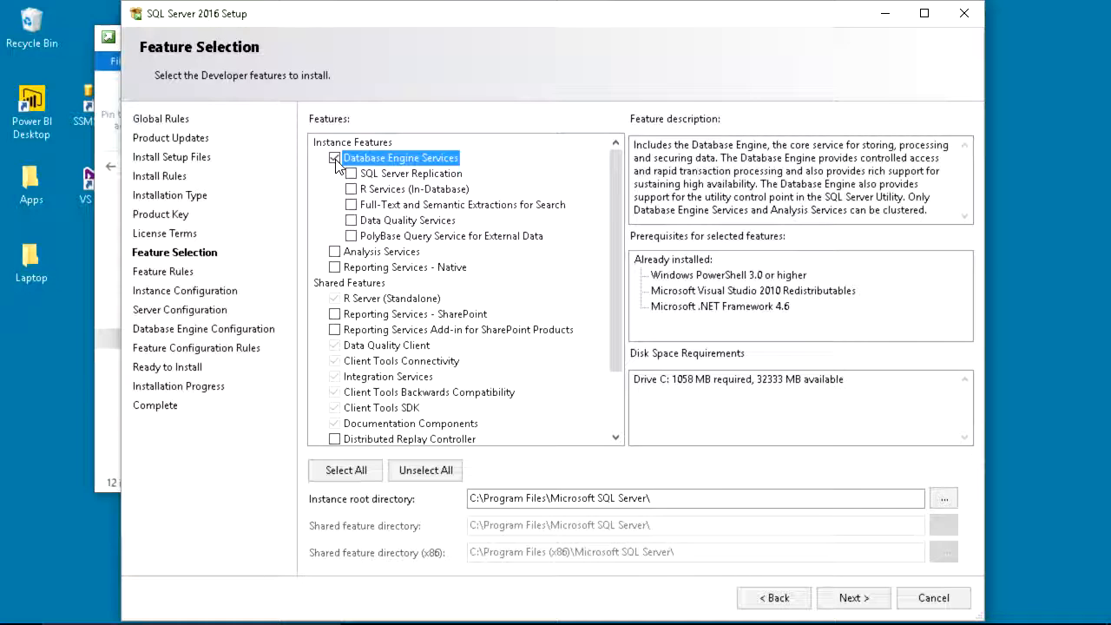
pyautogui.click(397, 175)
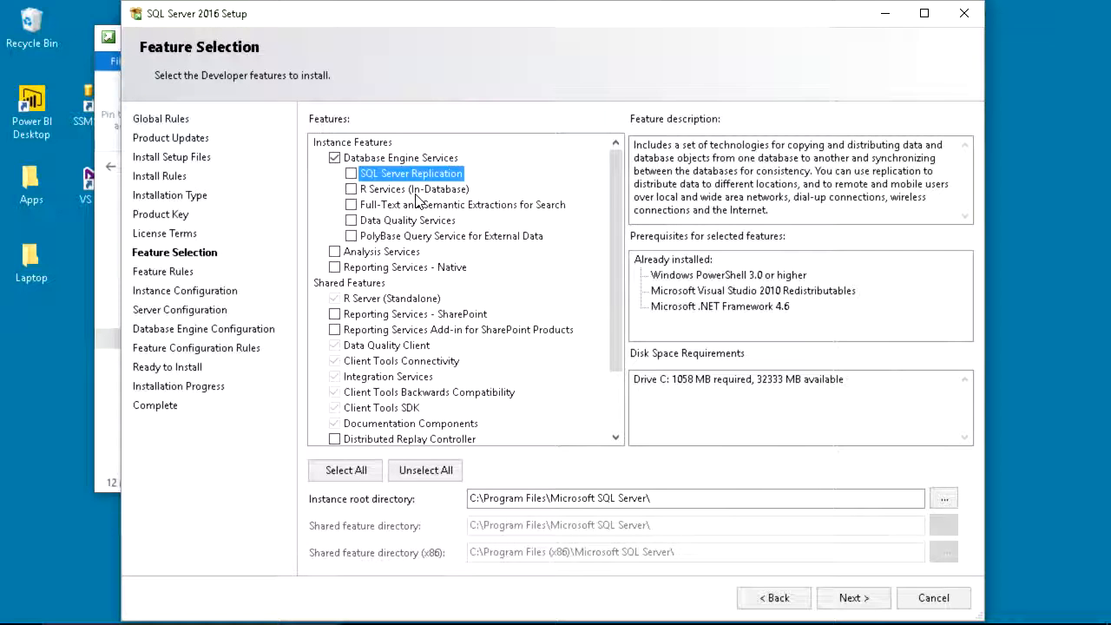
pyautogui.click(416, 193)
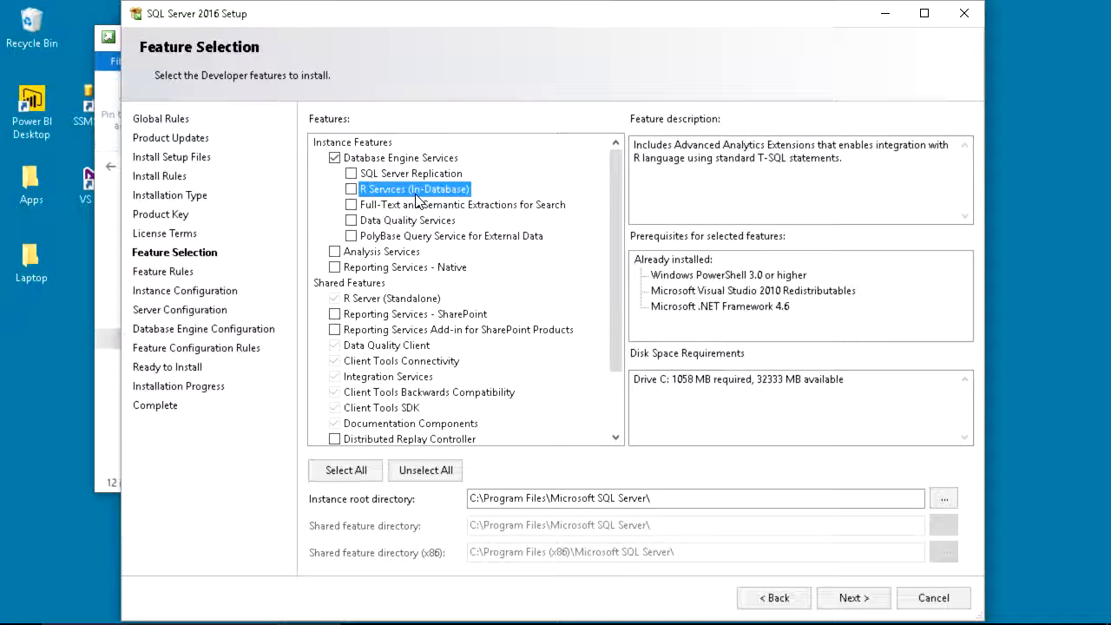
pyautogui.click(417, 239)
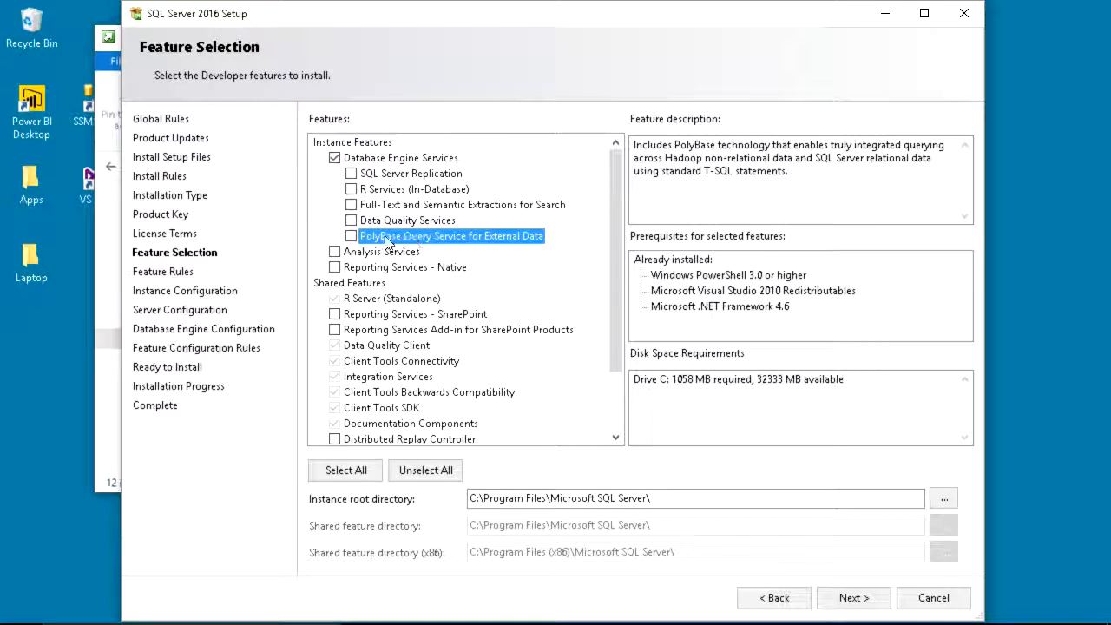
pyautogui.click(351, 236)
pyautogui.click(350, 190)
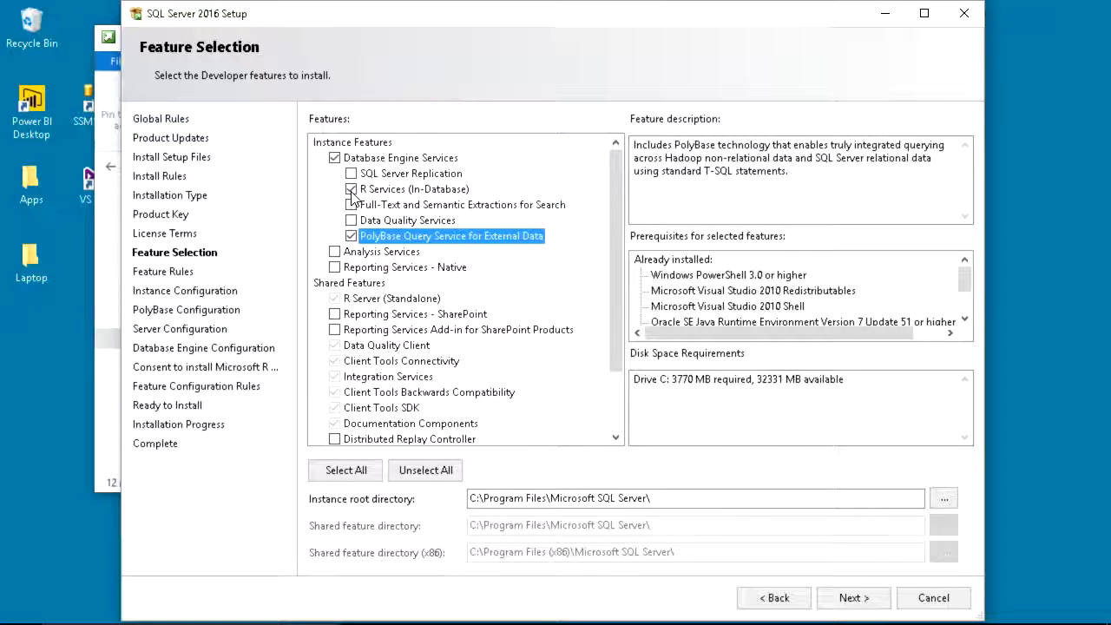
# Review the descriptions of PolyBase, R Services, R Server, Data Quality Client and Documentation Components, plus the instance root directory
pyautogui.moveTo(647, 145); pyautogui.dragTo(792, 190)
pyautogui.click(793, 190)
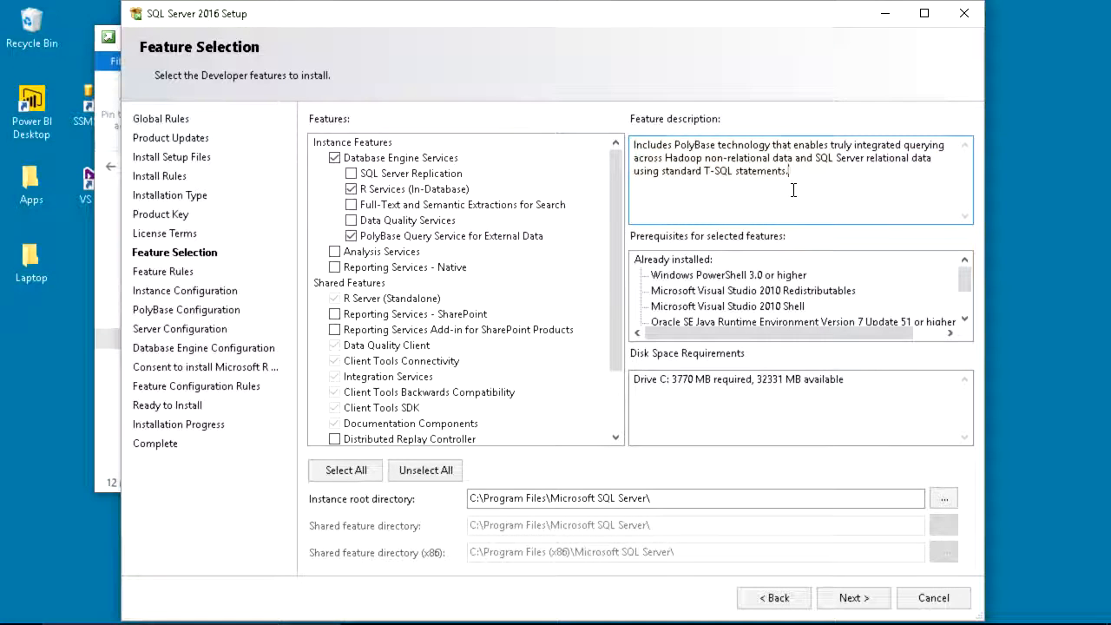
pyautogui.click(447, 189)
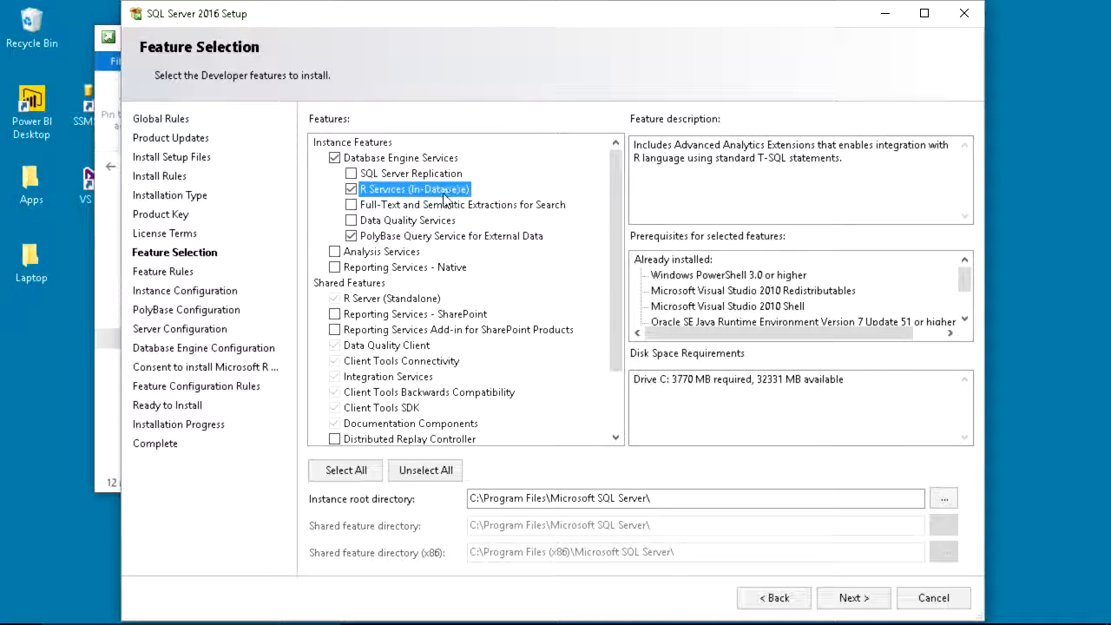
pyautogui.moveTo(613, 305); pyautogui.dragTo(611, 365)
pyautogui.click(421, 220)
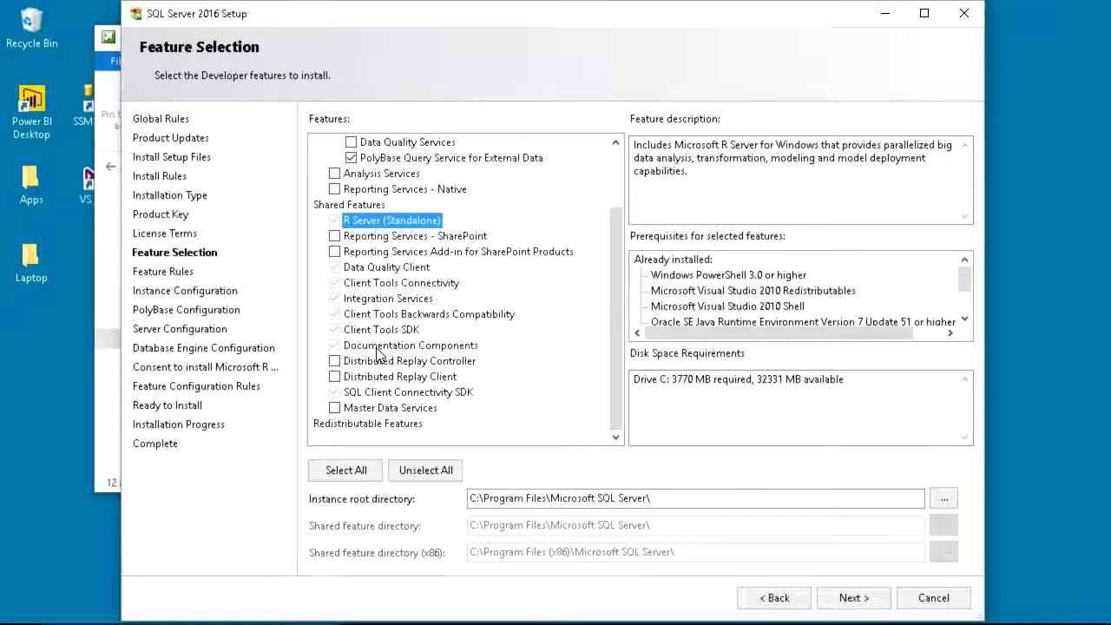
pyautogui.click(390, 269)
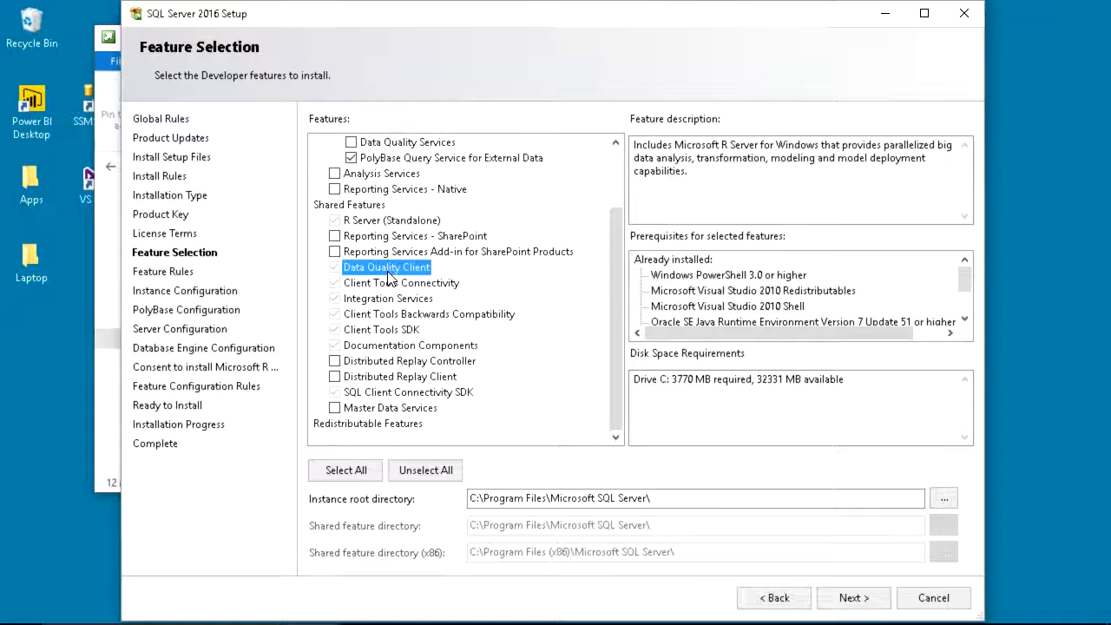
pyautogui.click(391, 347)
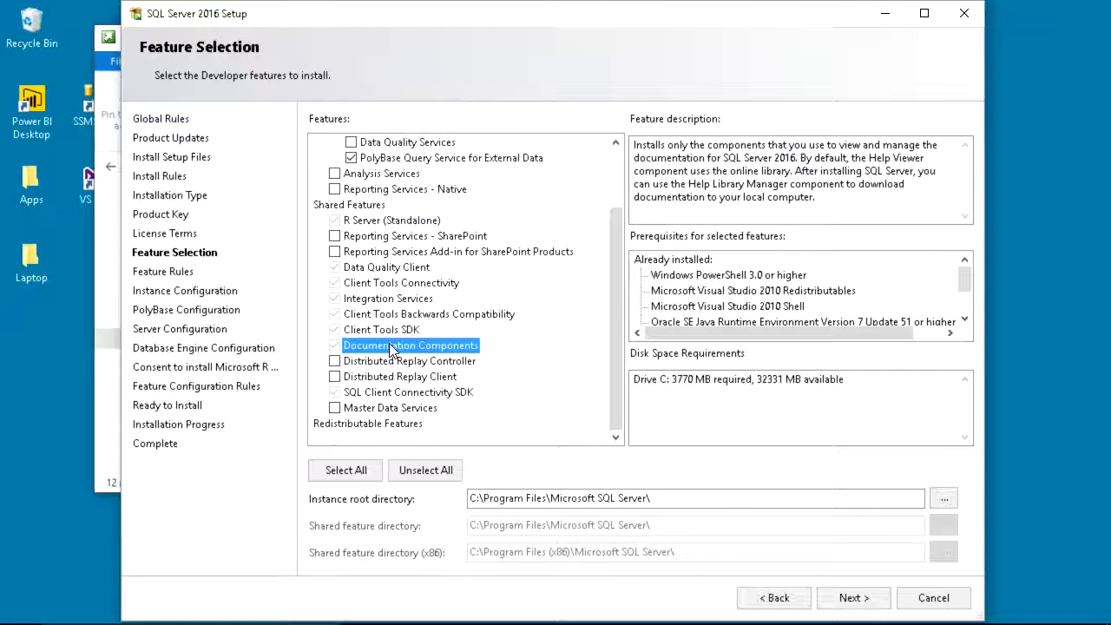
pyautogui.click(660, 499)
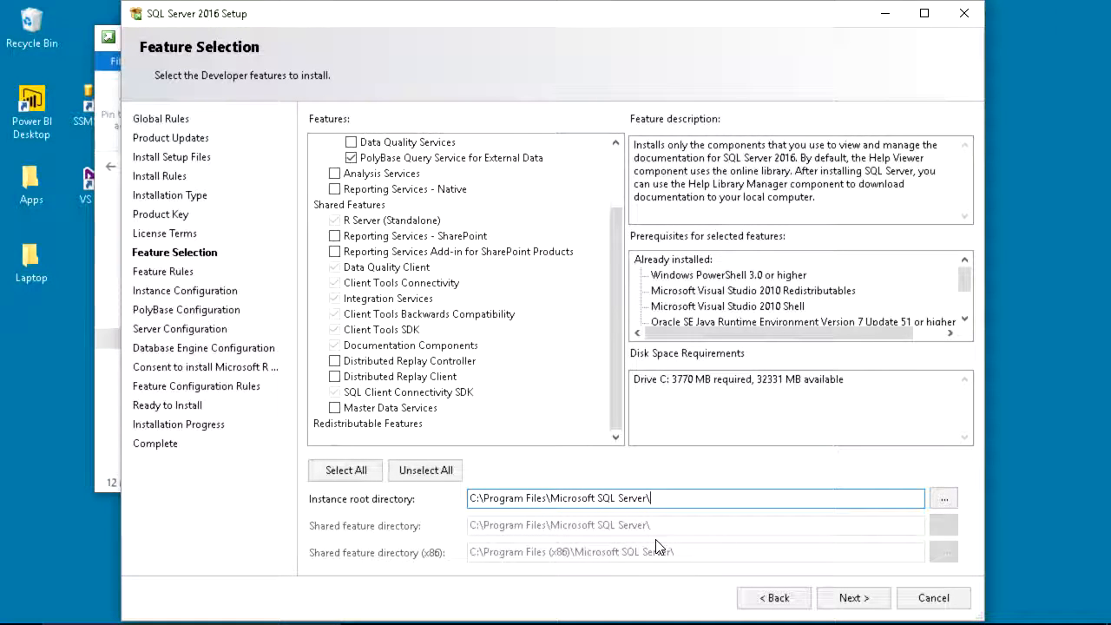
# Confirm the feature selection and create a named instance called LearnNow with the instance ID LEARNNOW
pyautogui.click(846, 595)
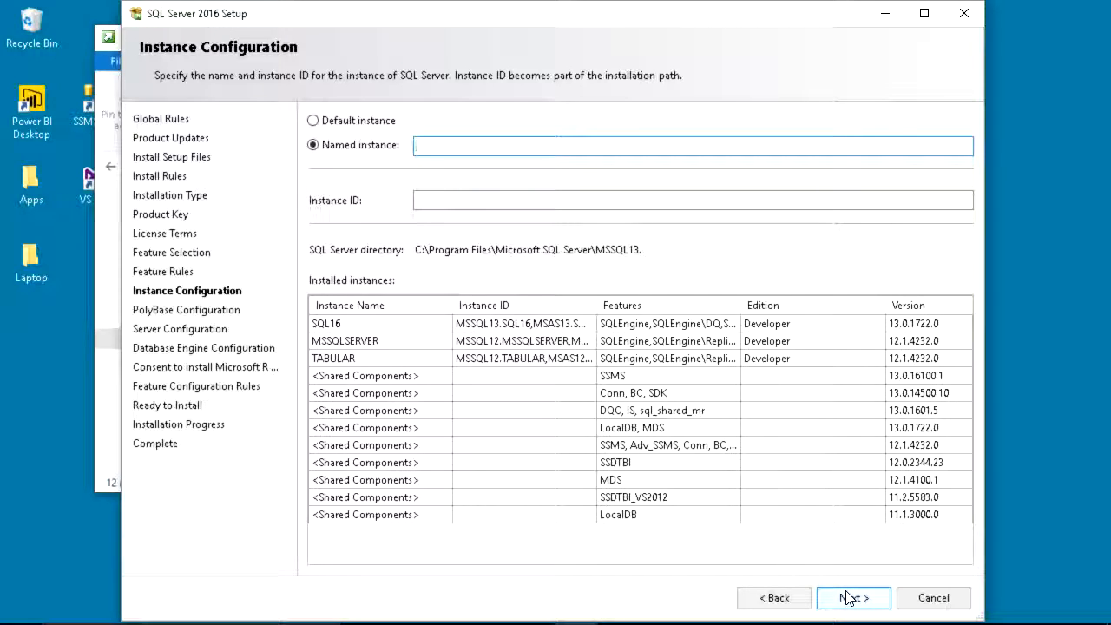
pyautogui.write('LearnNow')
pyautogui.press('Tab')
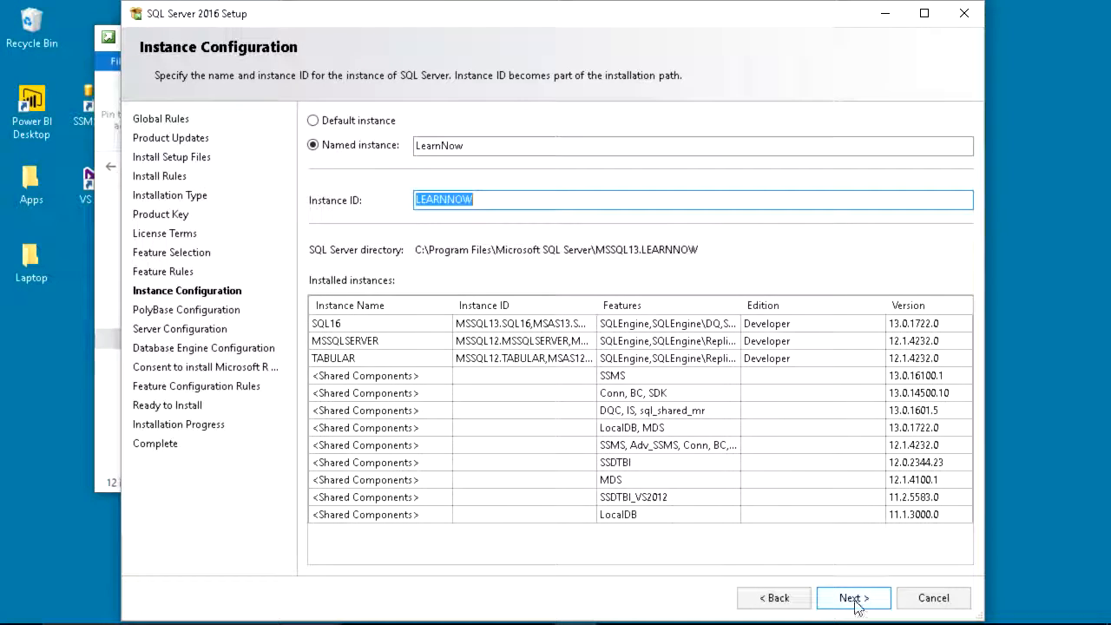
pyautogui.click(865, 596)
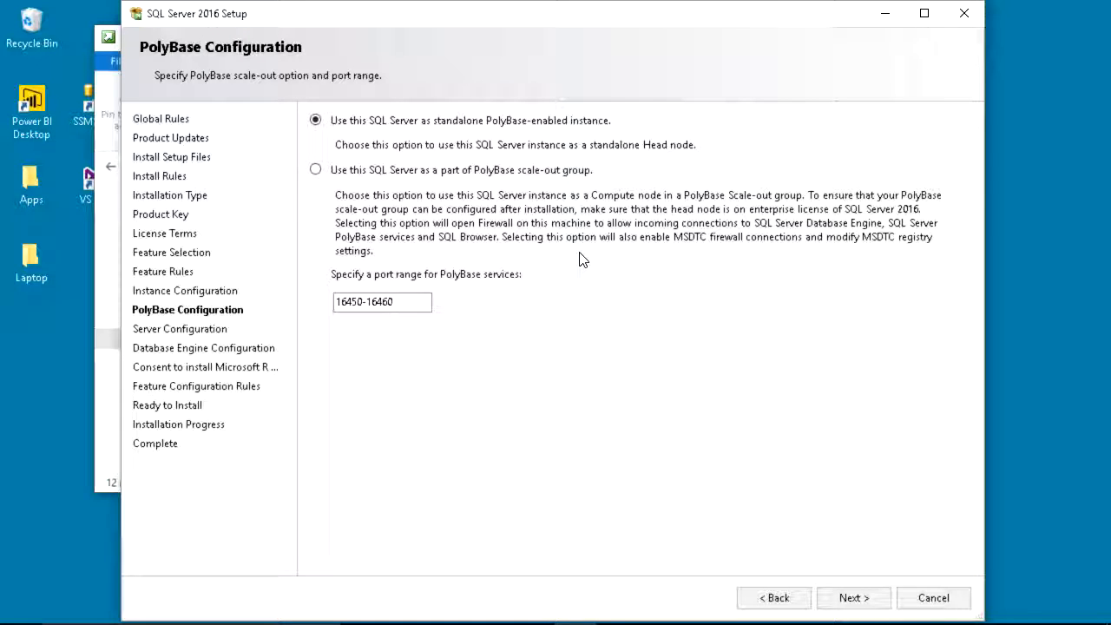
# Keep the standalone PolyBase-enabled instance option and grant the Perform Volume Maintenance Task privilege to the SQL Server Database Engine Service
pyautogui.click(851, 597)
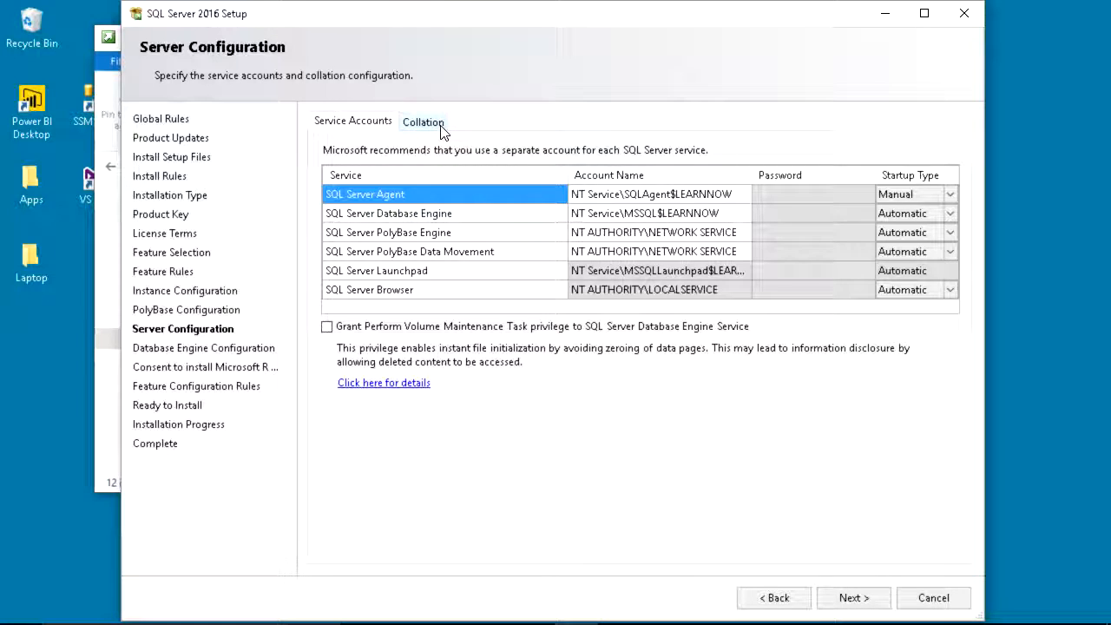
pyautogui.click(353, 331)
pyautogui.click(853, 598)
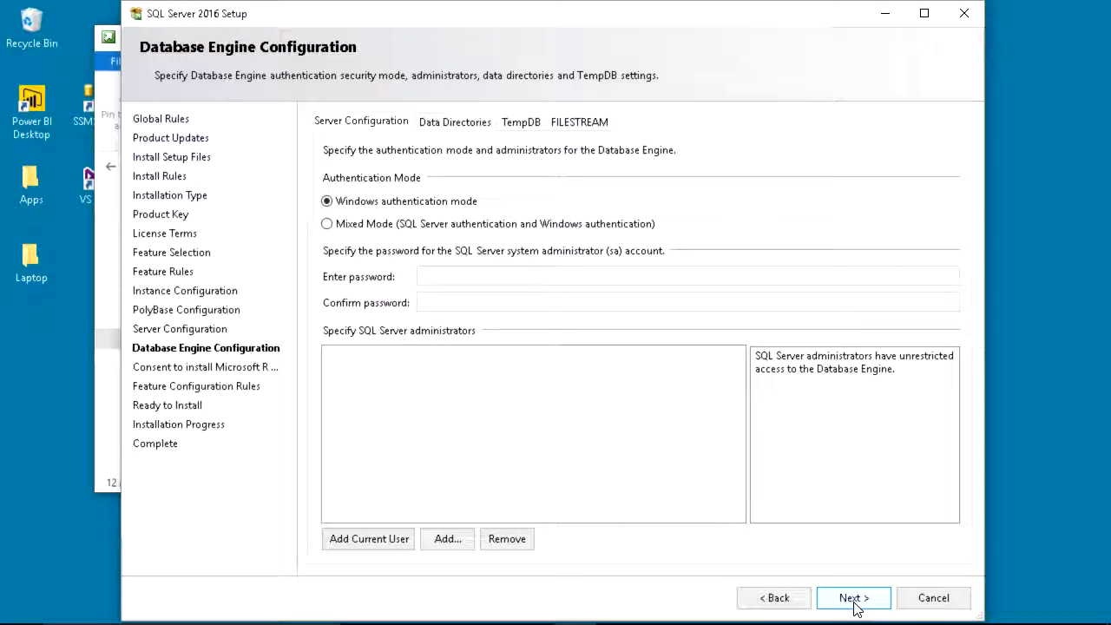
# Enable Mixed Mode authentication, enter and confirm the sa account password, and add the current user as a SQL Server administrator
pyautogui.click(370, 223)
pyautogui.click(430, 270)
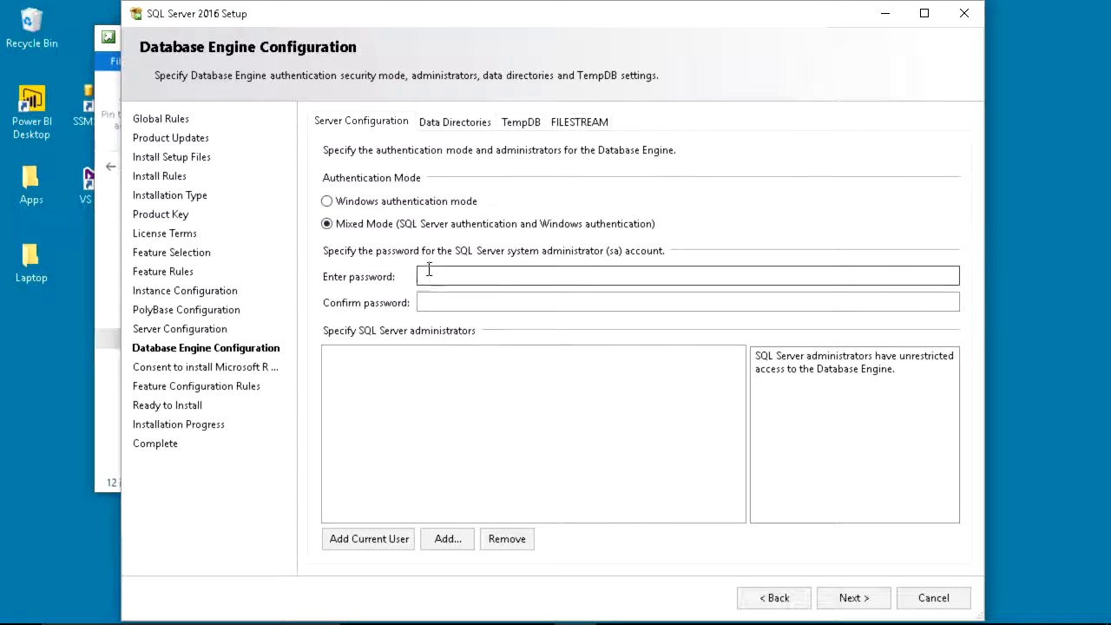
pyautogui.write('****')
pyautogui.click(430, 302)
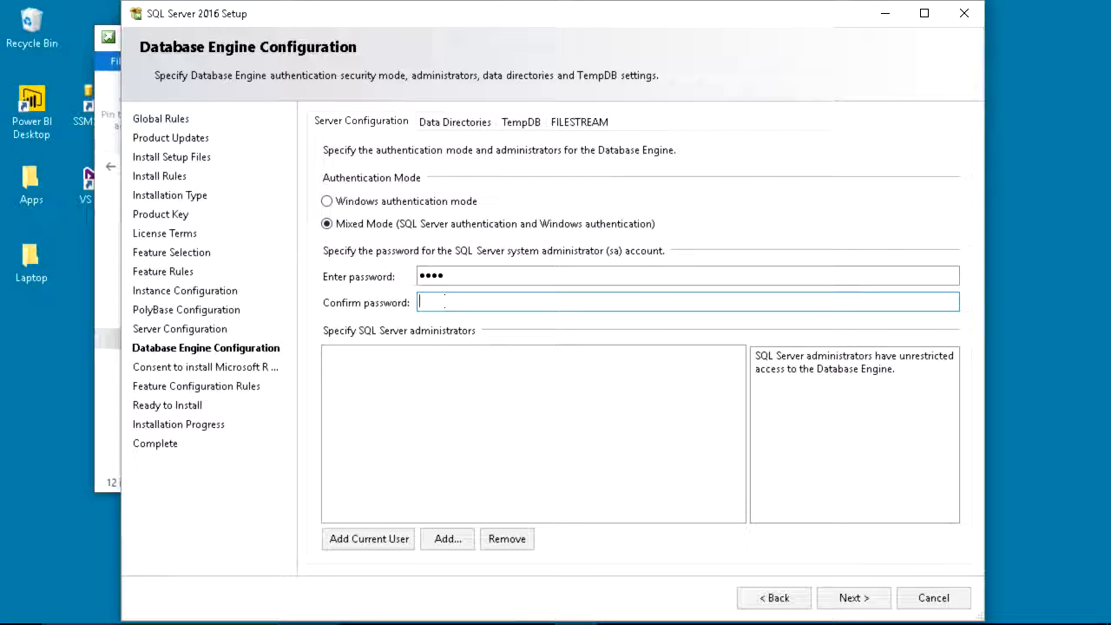
pyautogui.write('****')
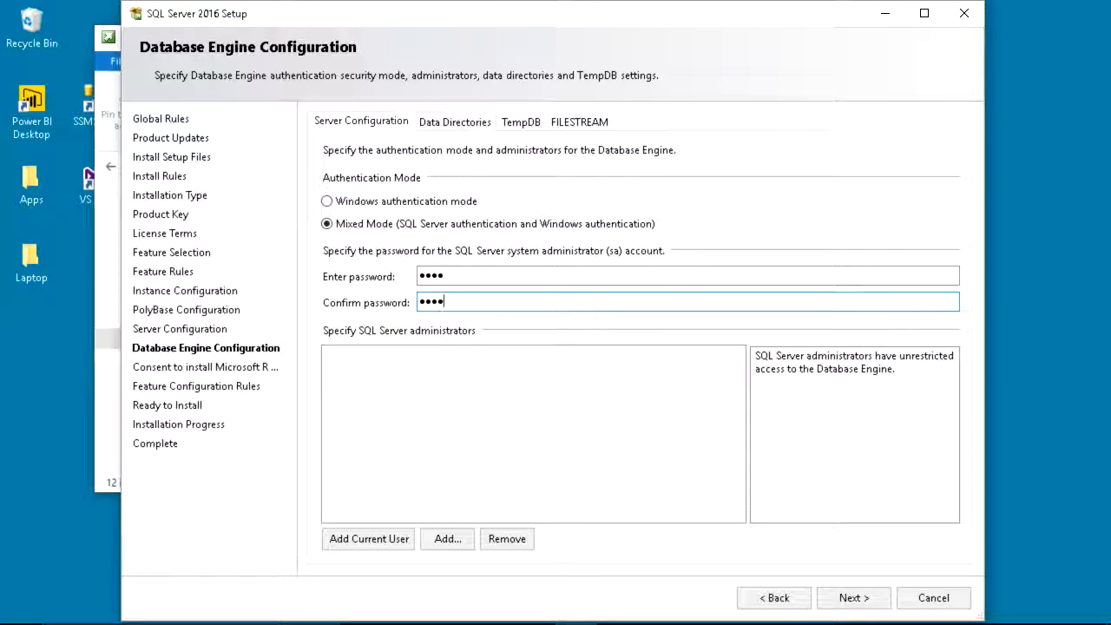
pyautogui.click(379, 544)
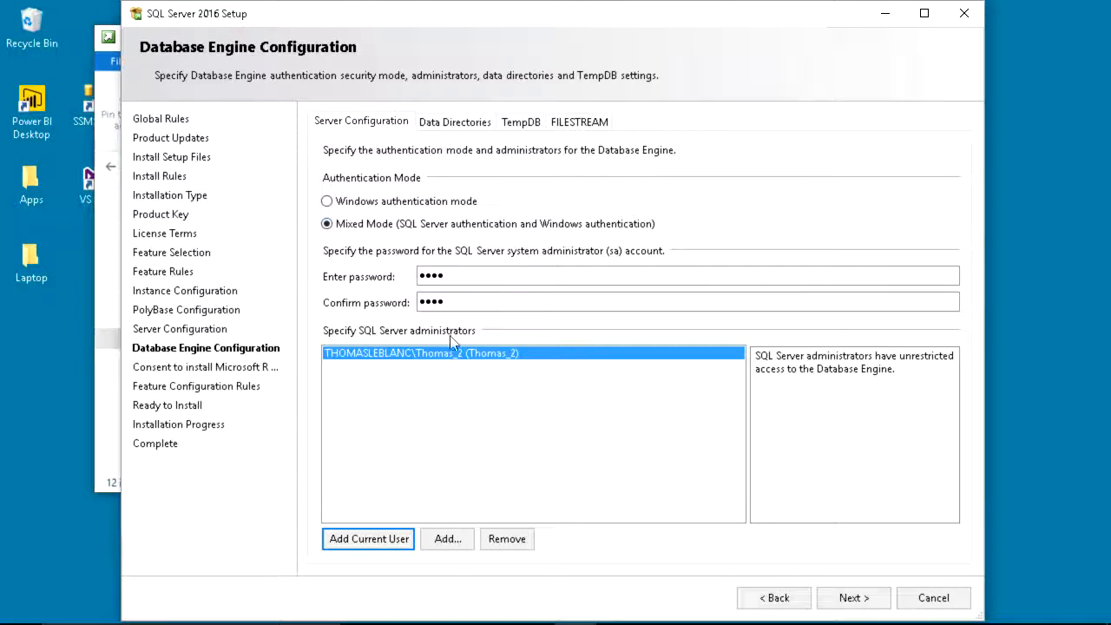
# Check the default data directories and set the TempDB data files to an initial size of 50 MB with 100 MB autogrowth
pyautogui.click(466, 130)
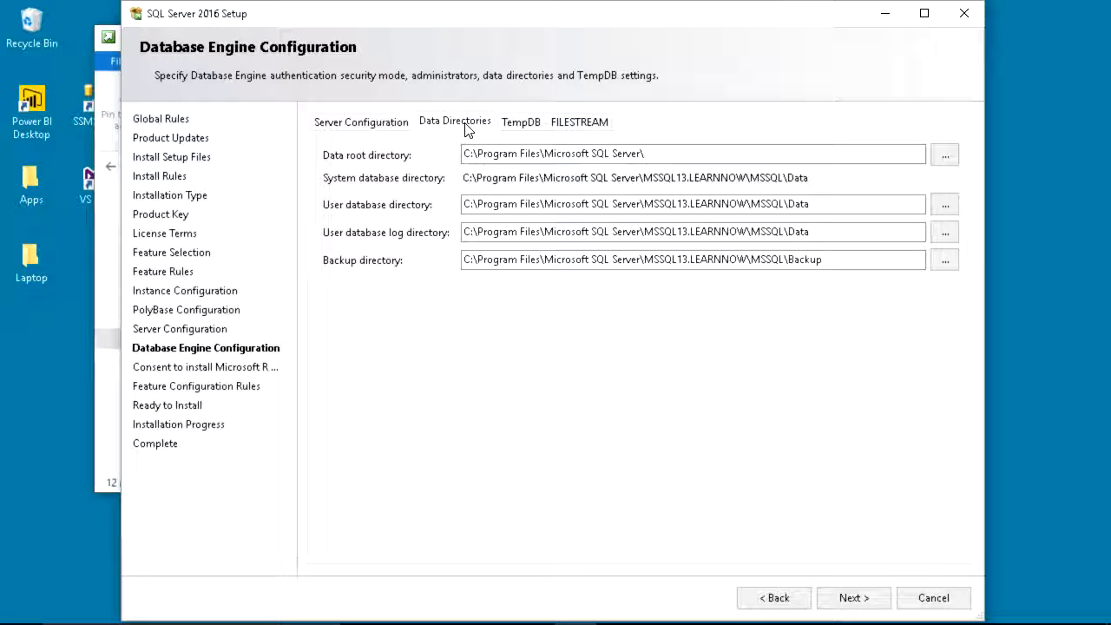
pyautogui.click(515, 129)
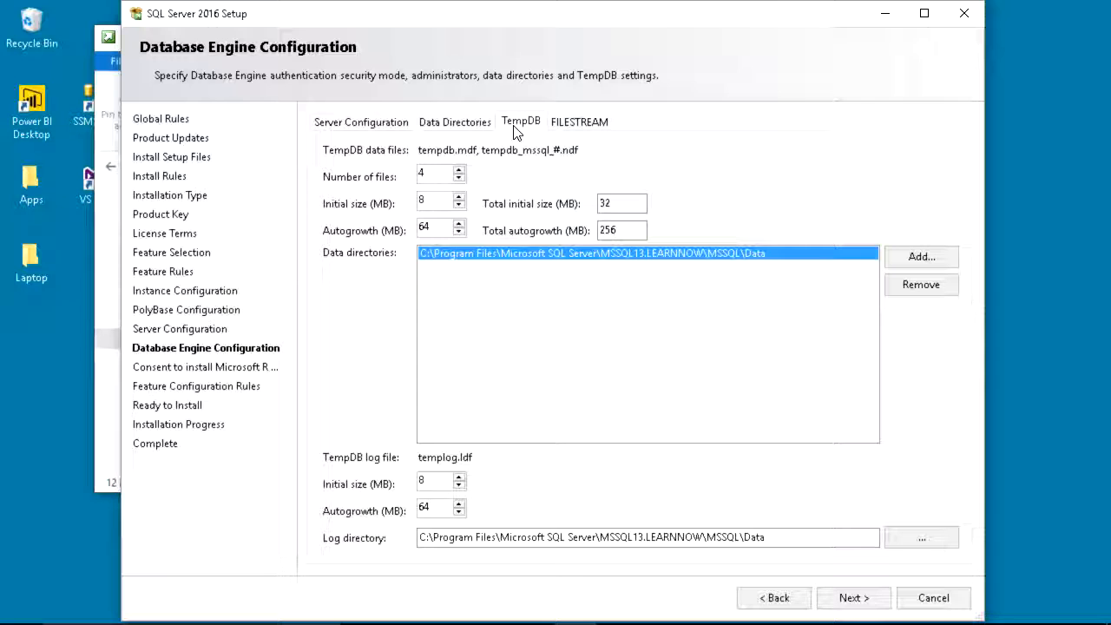
pyautogui.moveTo(441, 201); pyautogui.dragTo(406, 195)
pyautogui.write('50')
pyautogui.press('Tab')
pyautogui.press('Delete')
pyautogui.press('Delete')
pyautogui.write('100')
pyautogui.press('Tab')
# Replace the default TempDB data directory with C:\SQLData
pyautogui.click(918, 286)
pyautogui.click(920, 257)
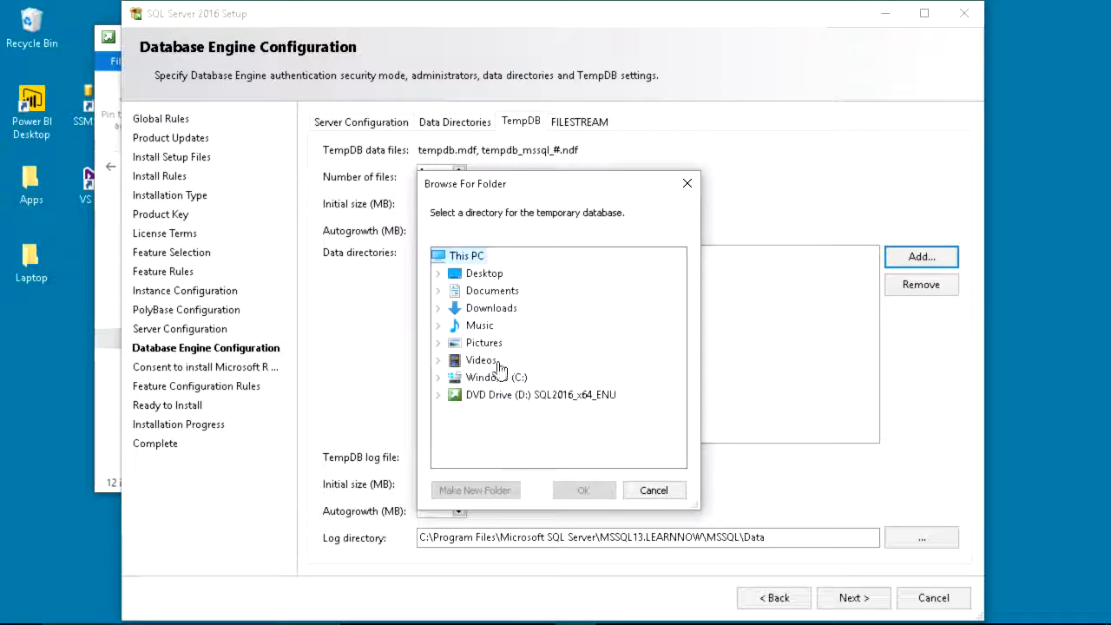
pyautogui.doubleClick(502, 377)
pyautogui.scroll(-2, 503, 375)
pyautogui.doubleClick(501, 361)
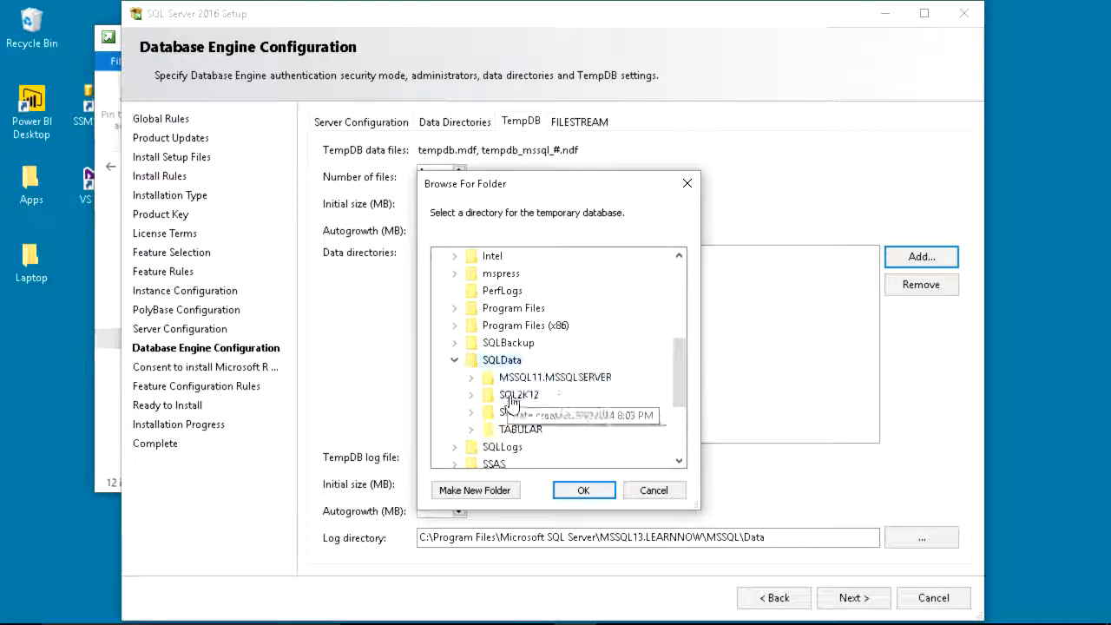
pyautogui.click(571, 491)
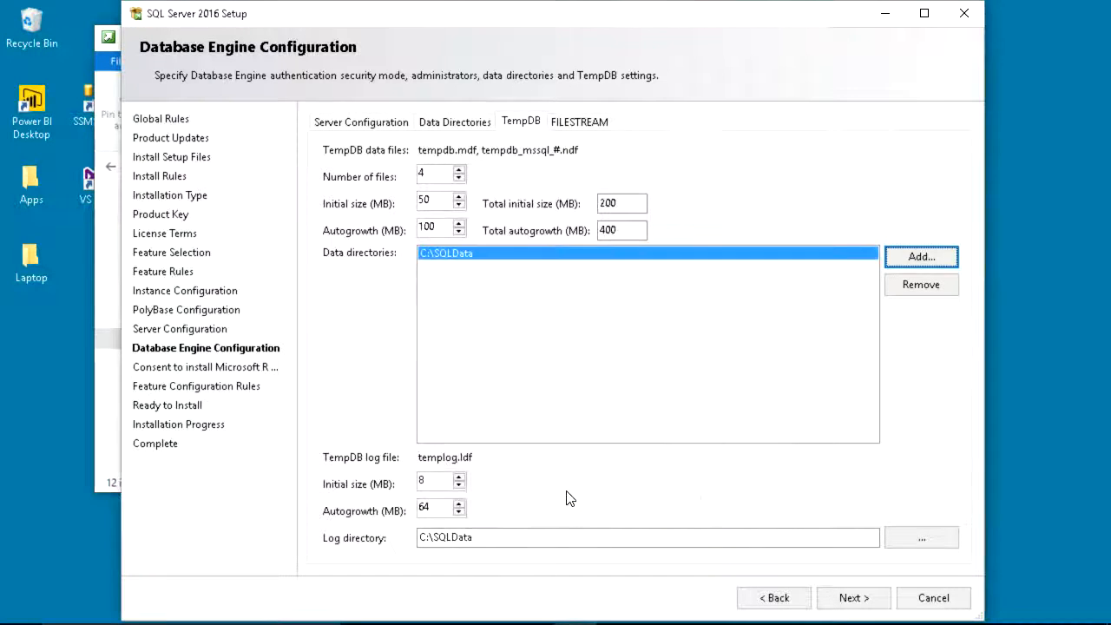
# Set the TempDB log file's initial size to 100 MB and its autogrowth to 250 MB
pyautogui.doubleClick(431, 481)
pyautogui.write('100')
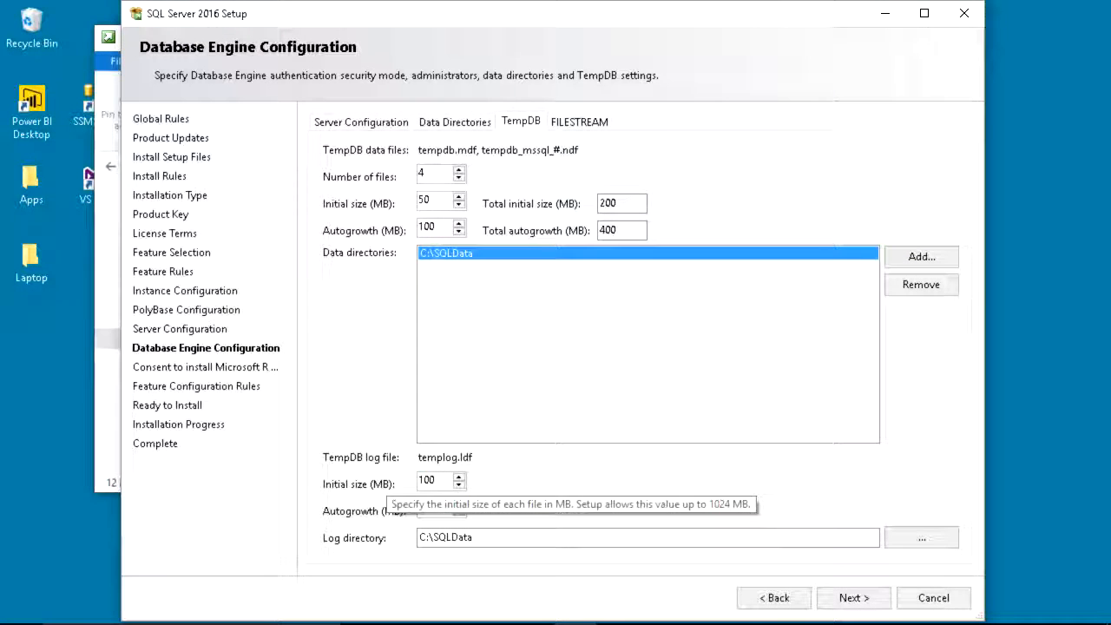
pyautogui.moveTo(434, 507); pyautogui.dragTo(401, 509)
pyautogui.write('250')
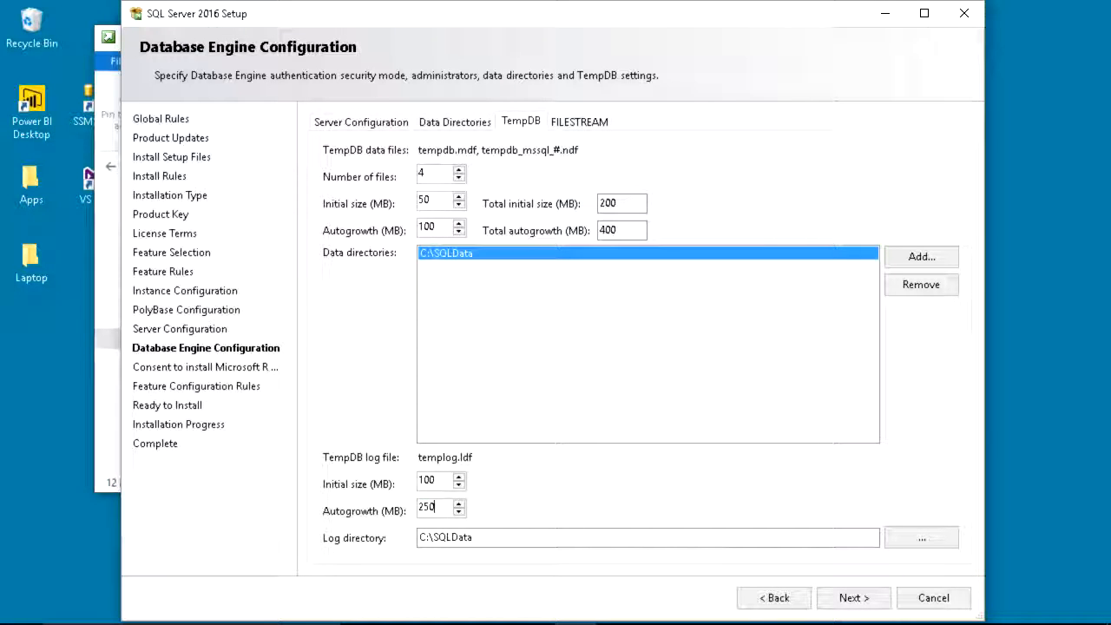
# Change the TempDB log directory to C:\SQLLogs
pyautogui.click(657, 535)
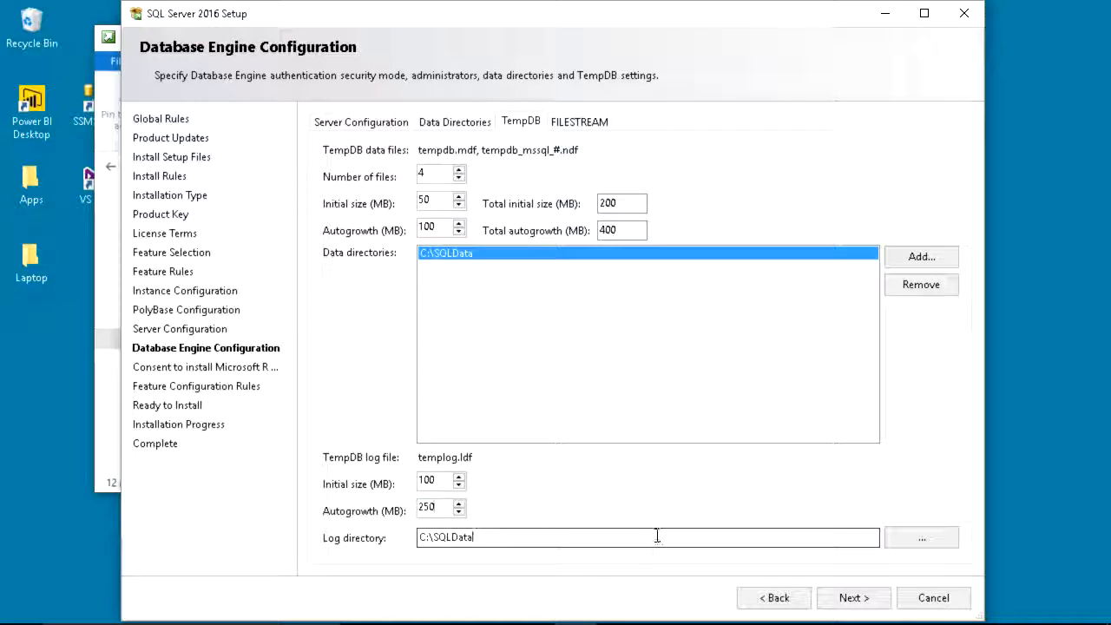
pyautogui.click(907, 539)
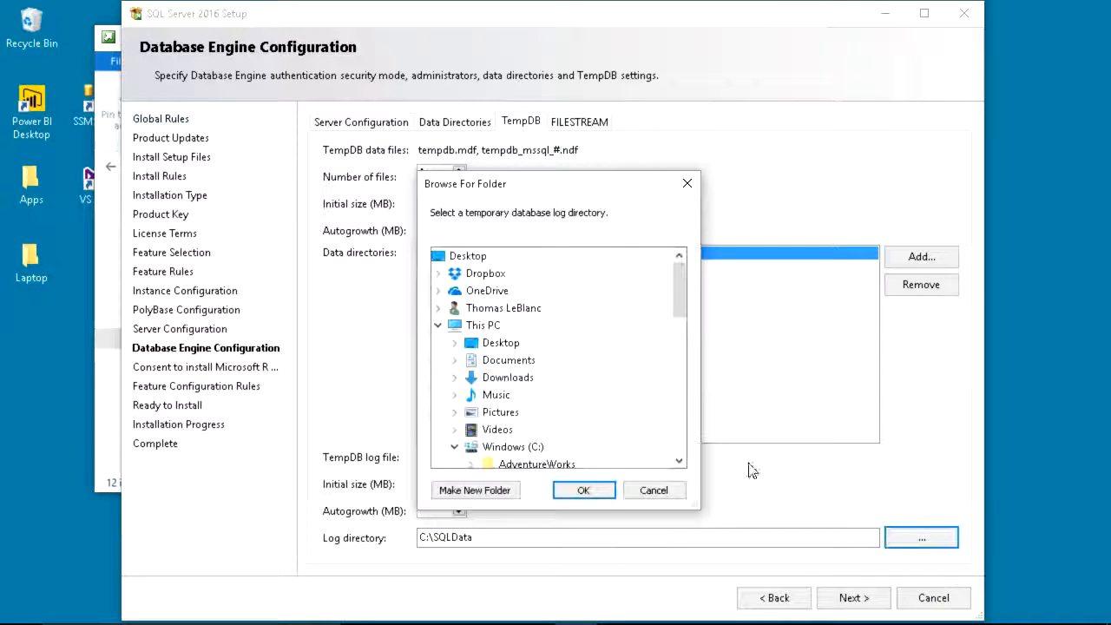
pyautogui.click(677, 447)
pyautogui.click(677, 447)
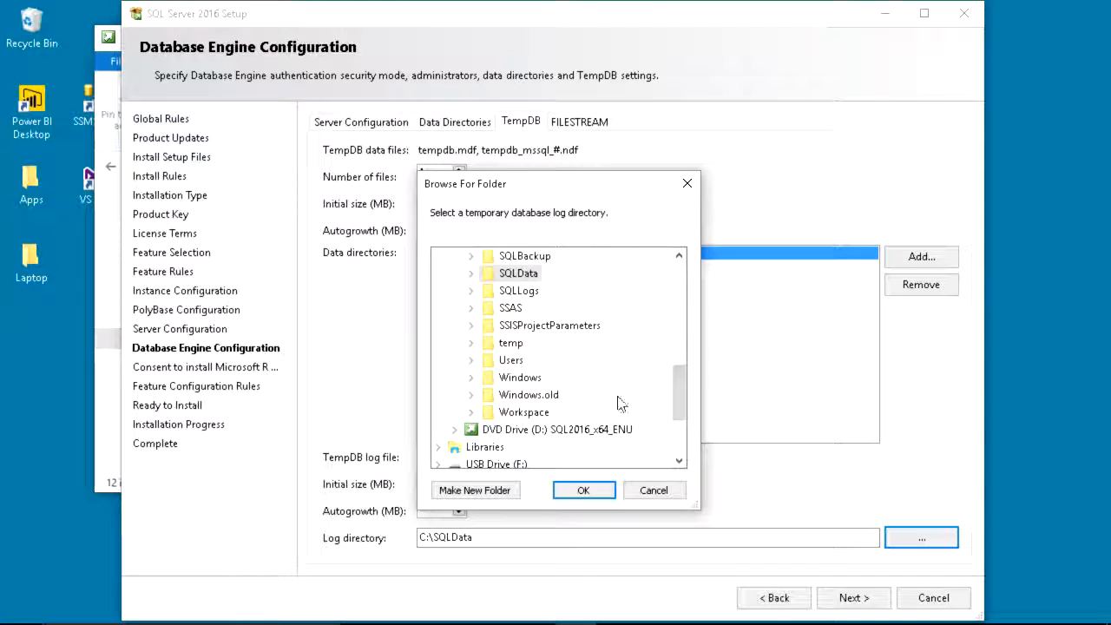
pyautogui.click(523, 295)
pyautogui.click(585, 491)
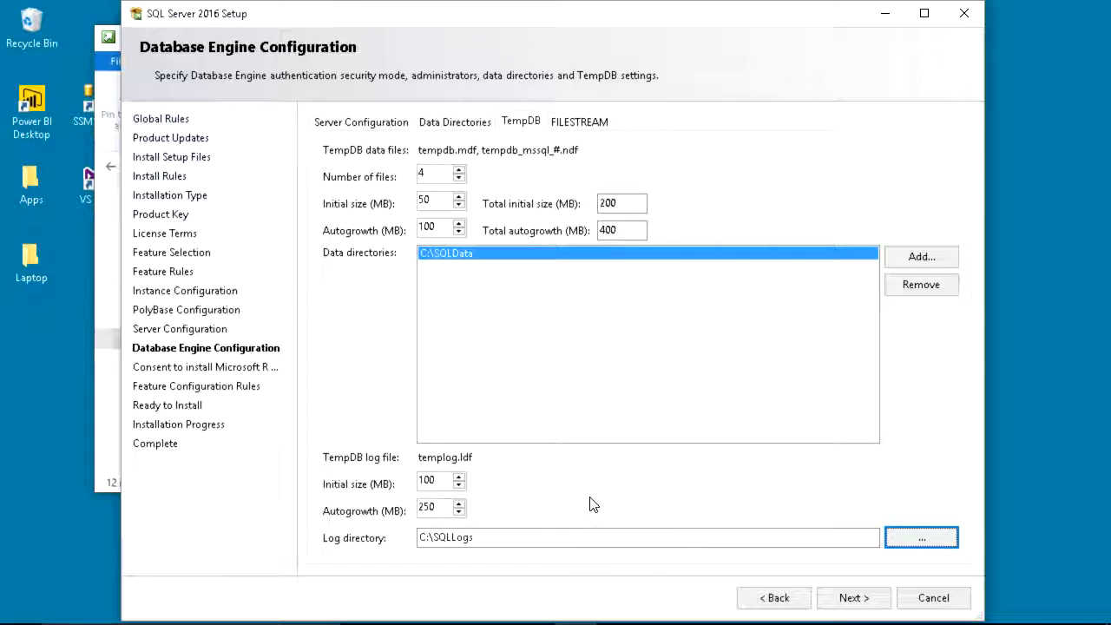
# Leave FILESTREAM disabled, accept the Microsoft R Open installation consent, and proceed to the feature configuration rules
pyautogui.click(576, 123)
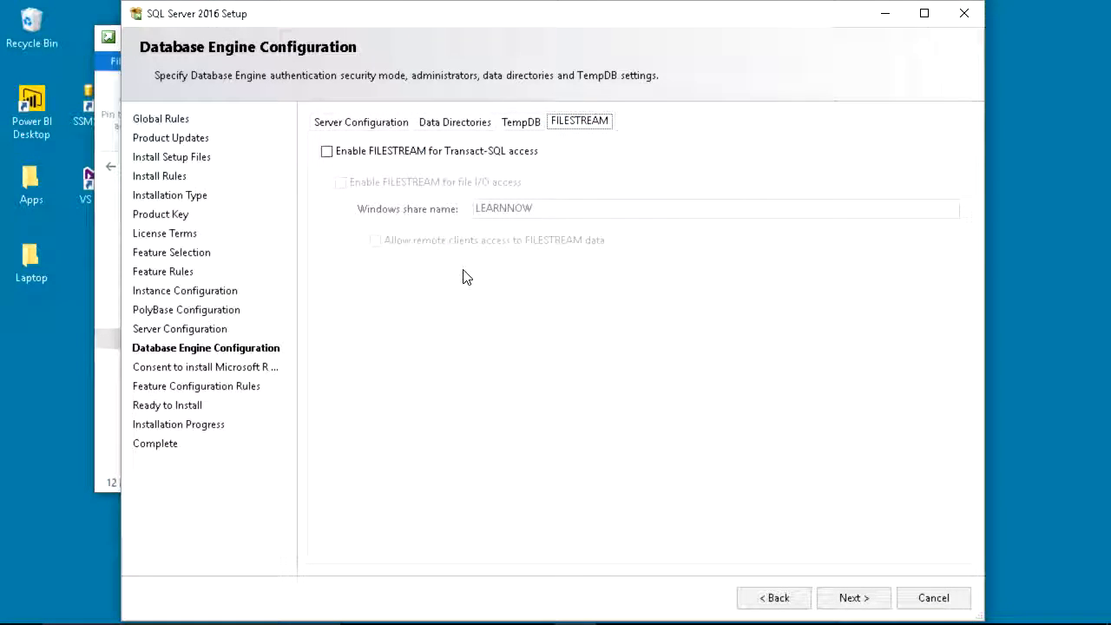
pyautogui.click(846, 598)
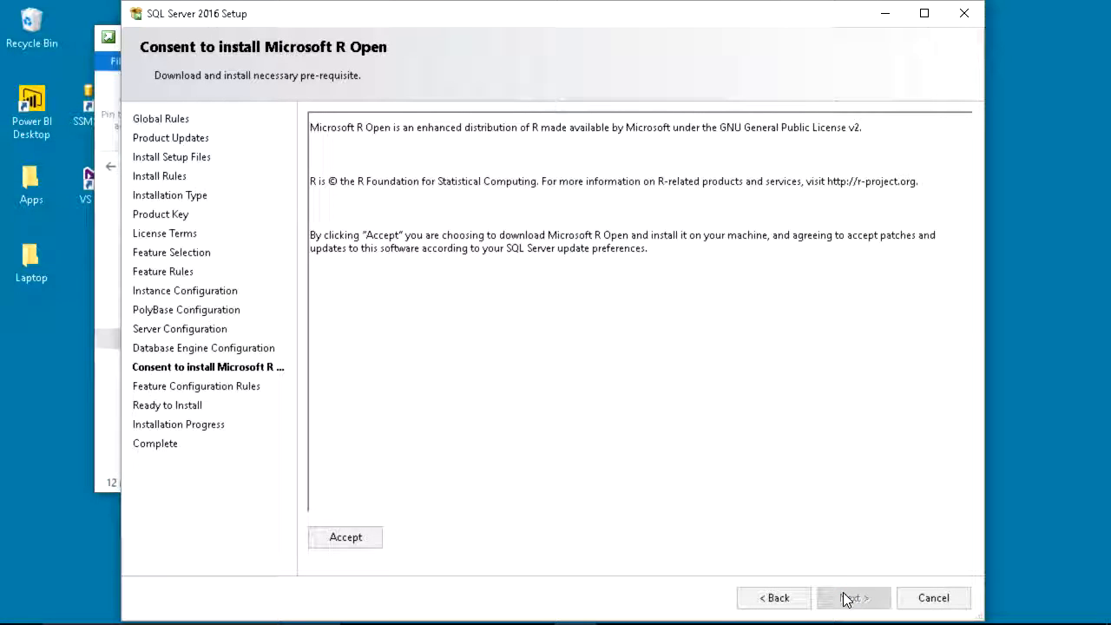
pyautogui.click(371, 539)
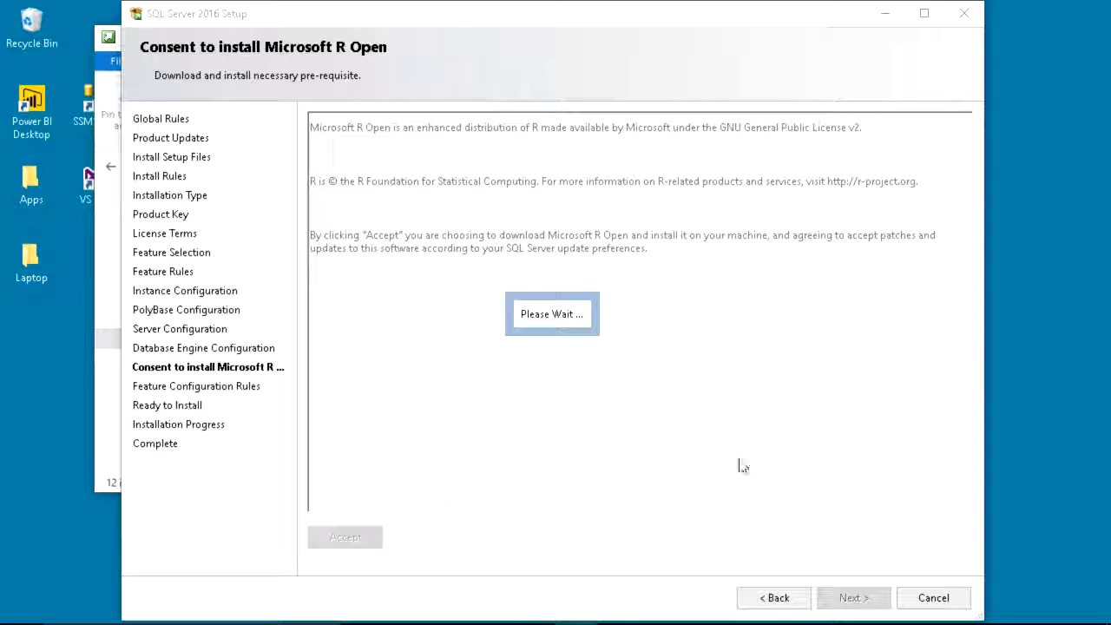
pyautogui.click(850, 599)
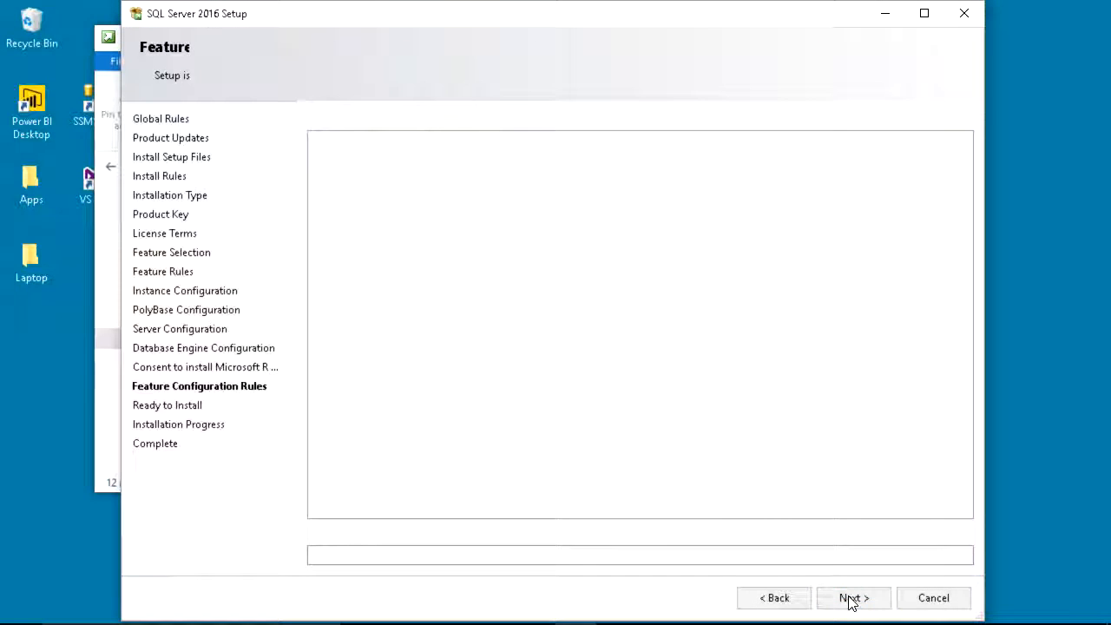